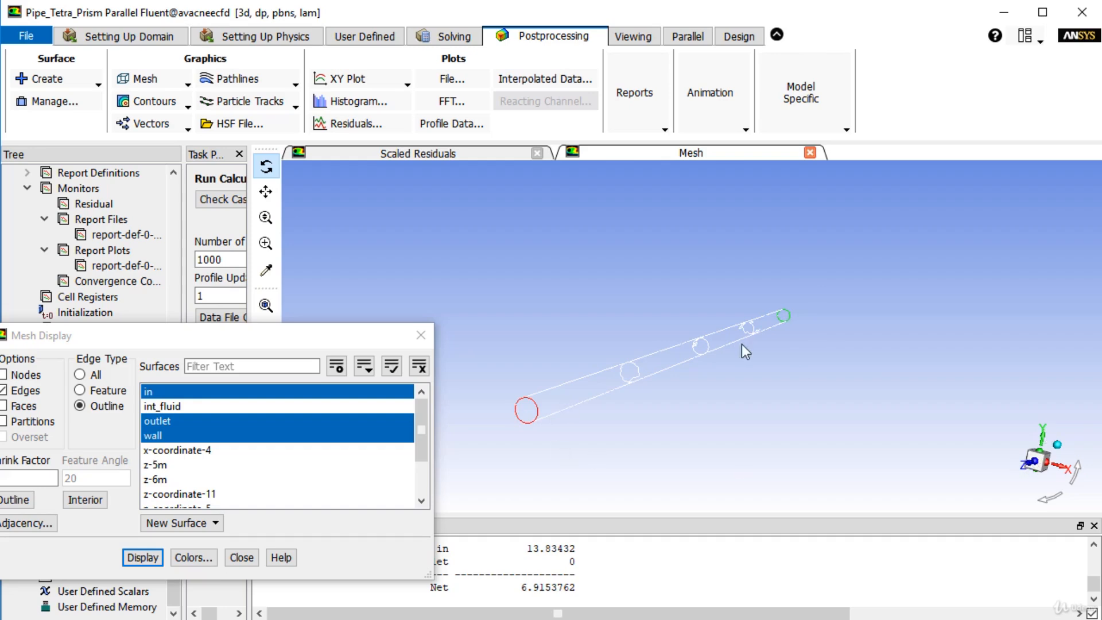
drag(660, 313, 677, 323)
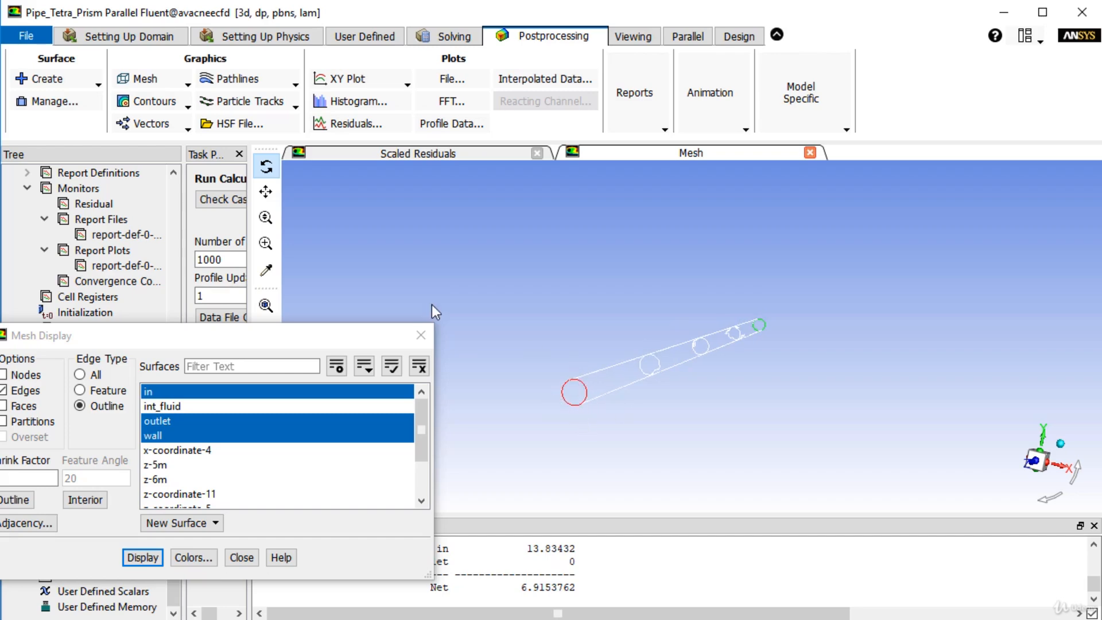
drag(528, 350, 550, 388)
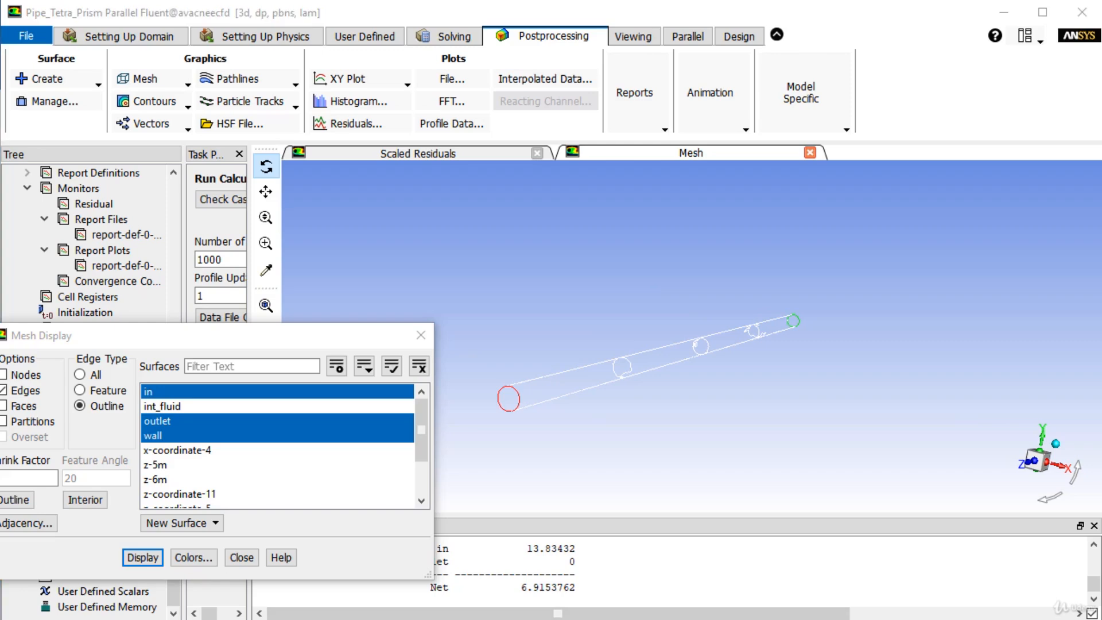
drag(500, 399, 785, 330)
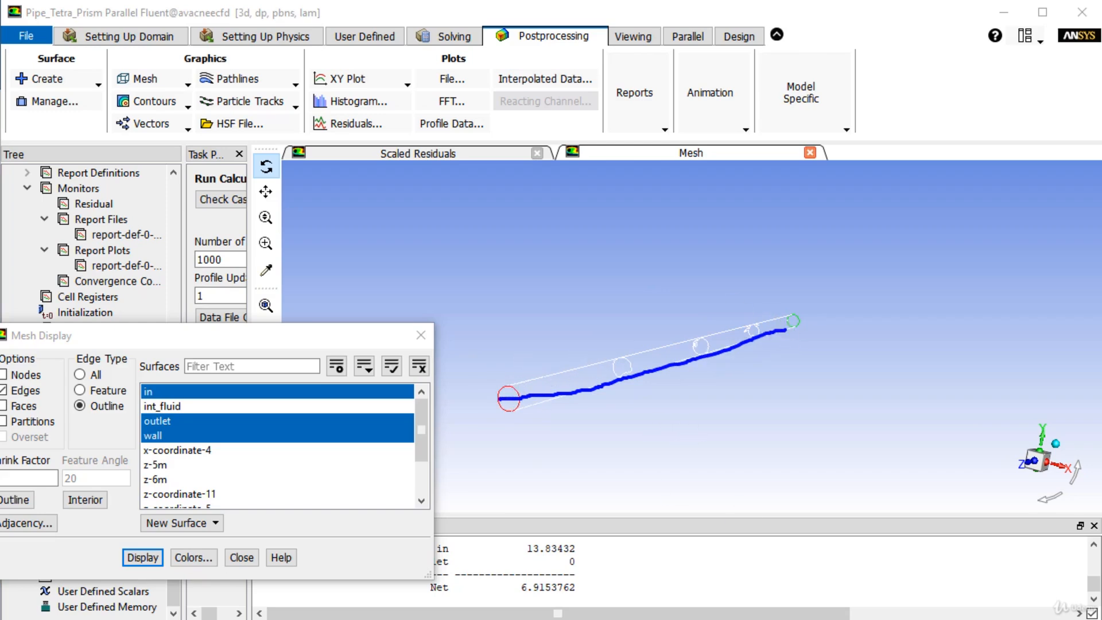
key(Escape)
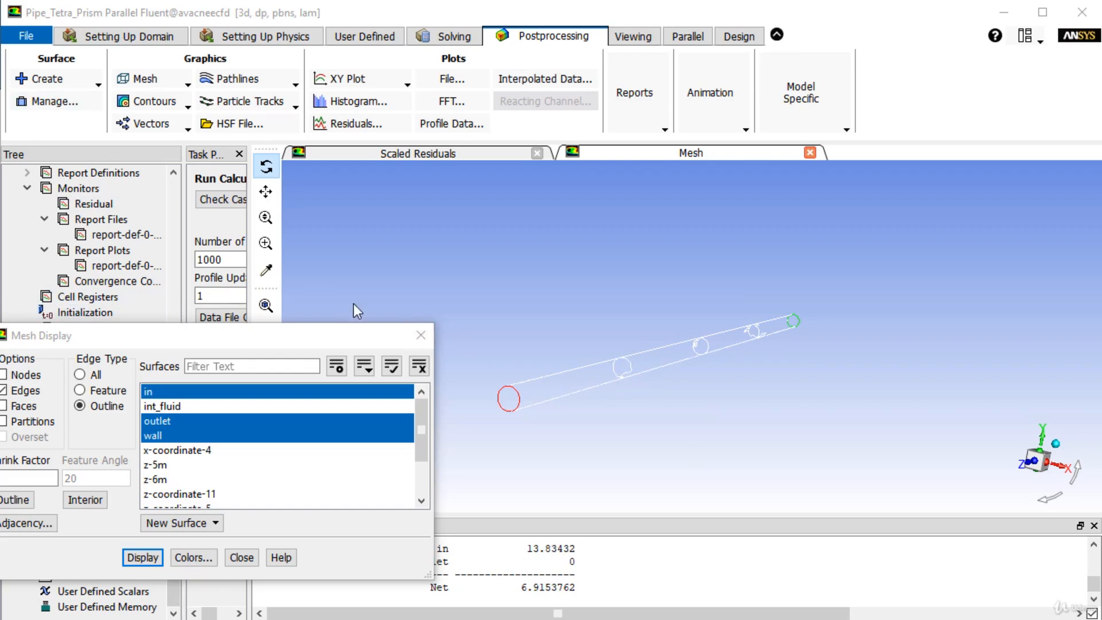
- Create an iso-surface of constant mesh X-Coordinate at an iso-value of 0, computing its range first
click(421, 335)
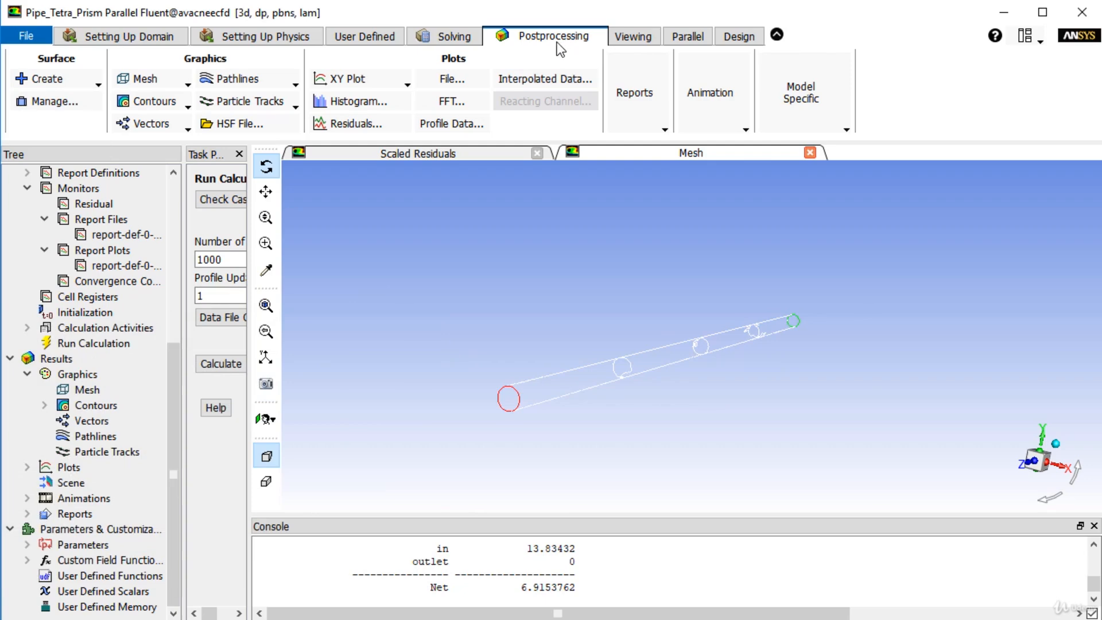
click(63, 79)
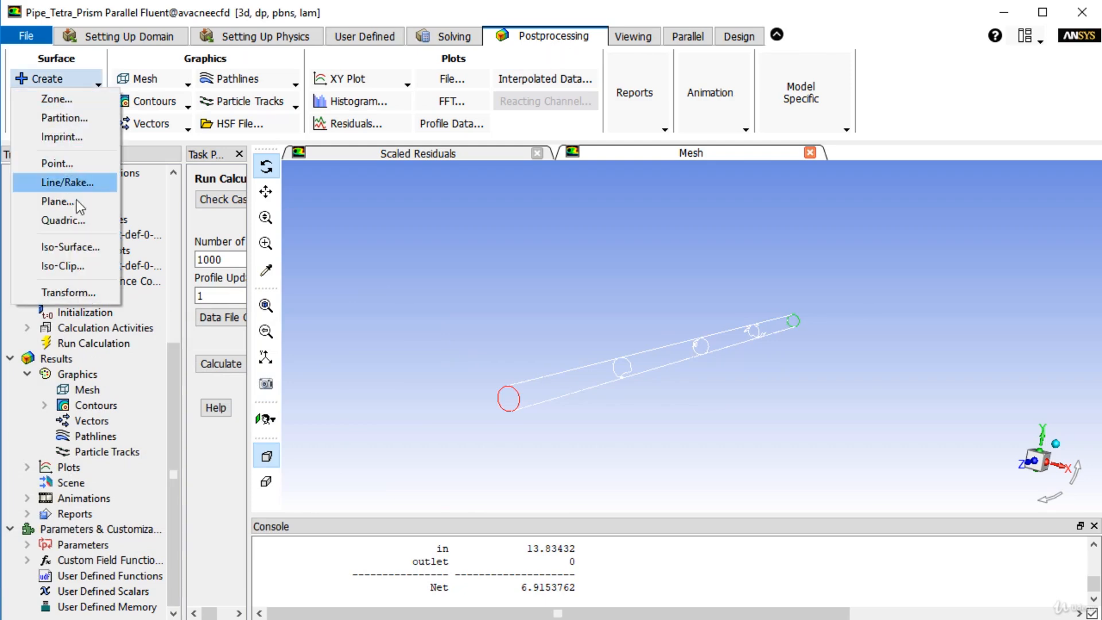
click(85, 248)
drag(559, 166, 190, 40)
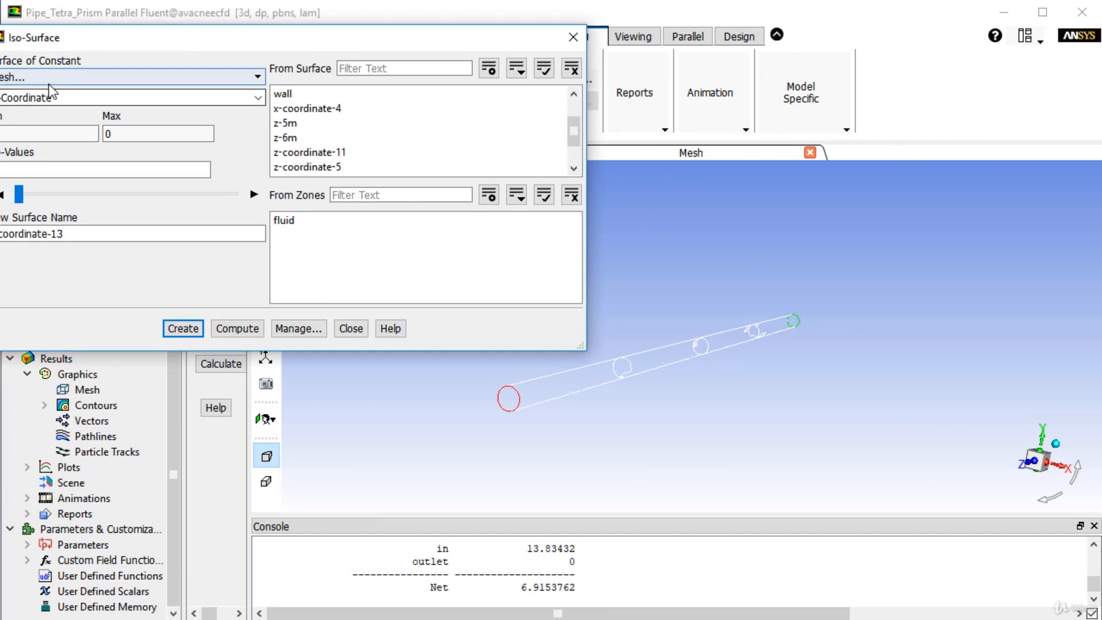
drag(95, 43, 189, 61)
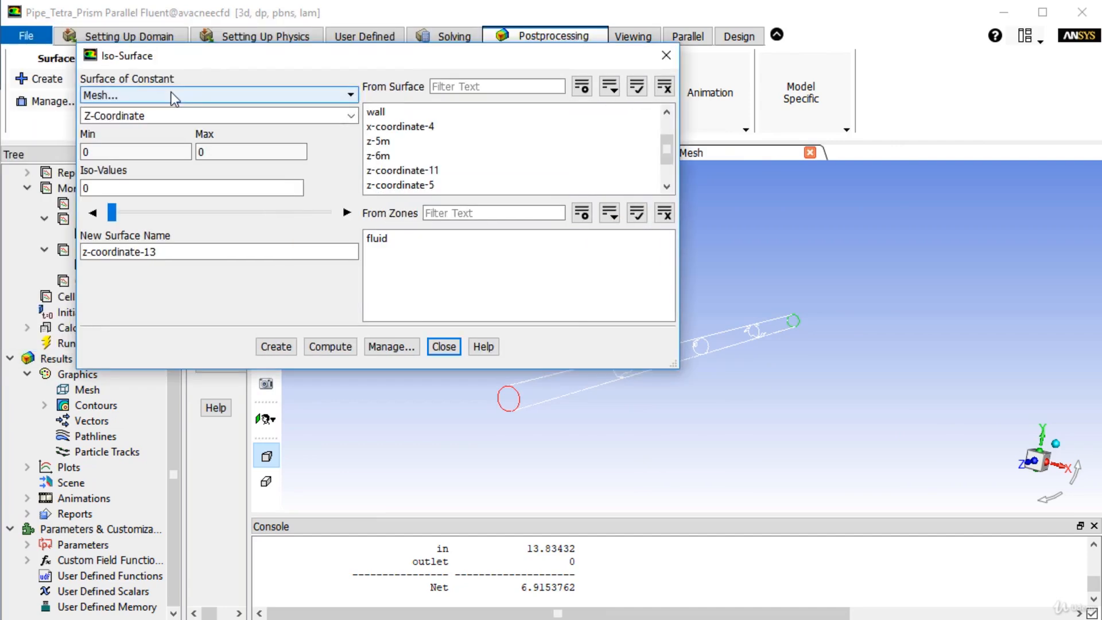
click(171, 93)
click(126, 197)
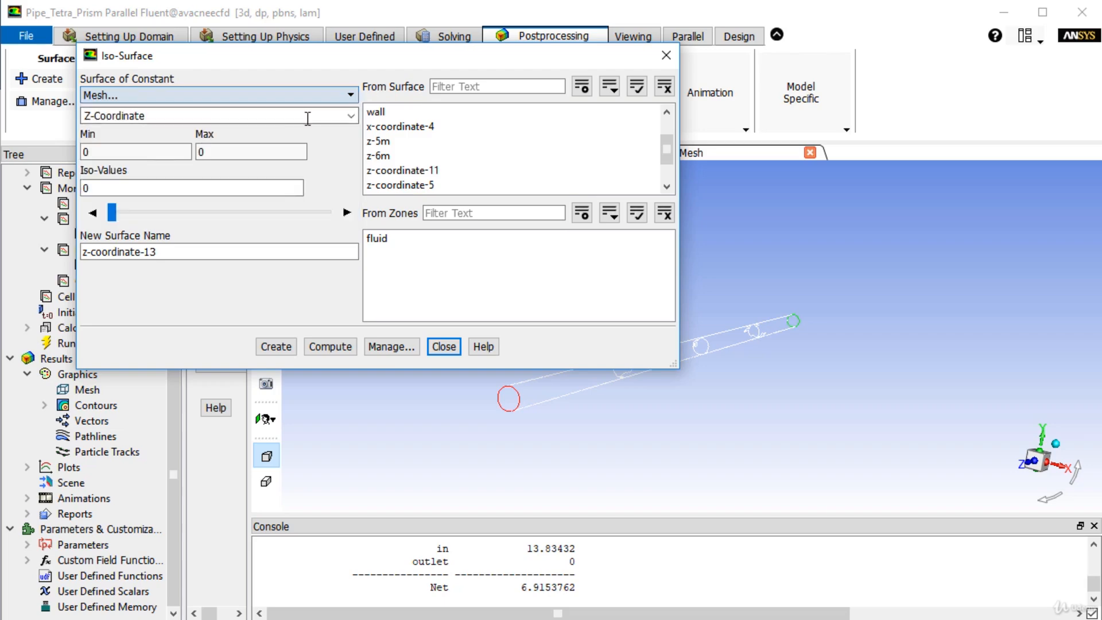
click(352, 117)
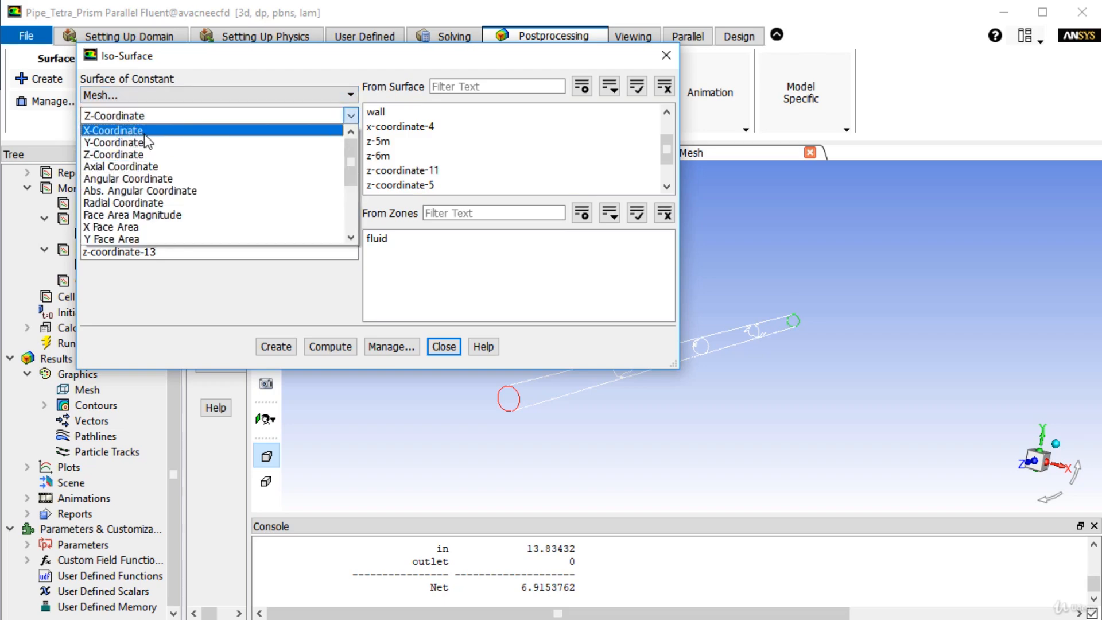
click(144, 131)
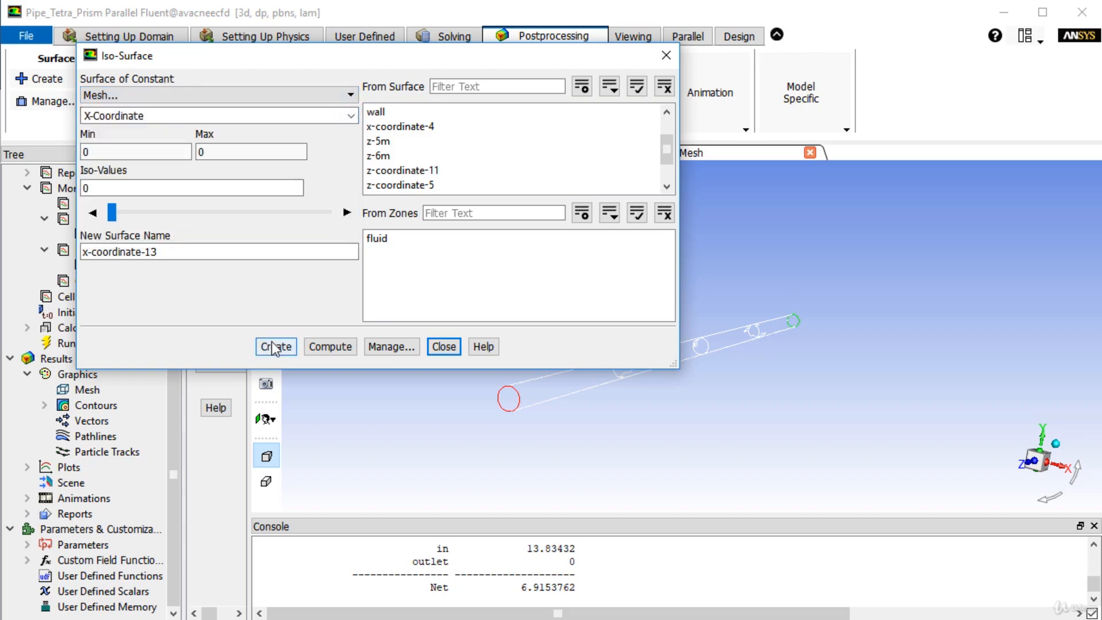
click(329, 346)
click(276, 347)
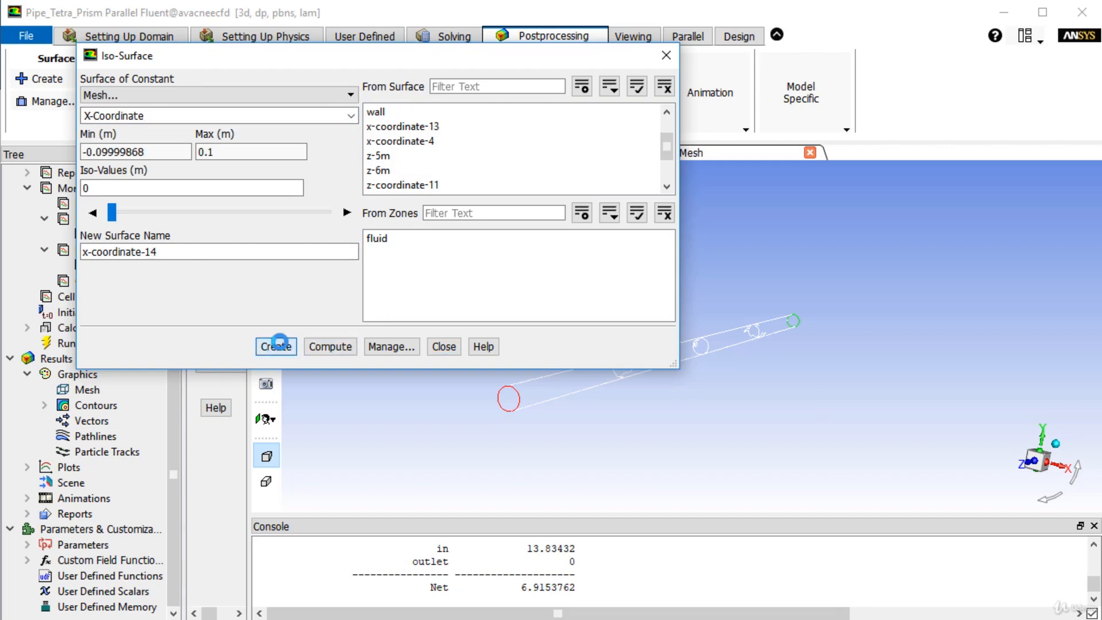
- Add the new X-coordinate plane to the mesh display alongside the inlet, outlet and wall
click(574, 433)
drag(182, 55, 166, 219)
click(140, 79)
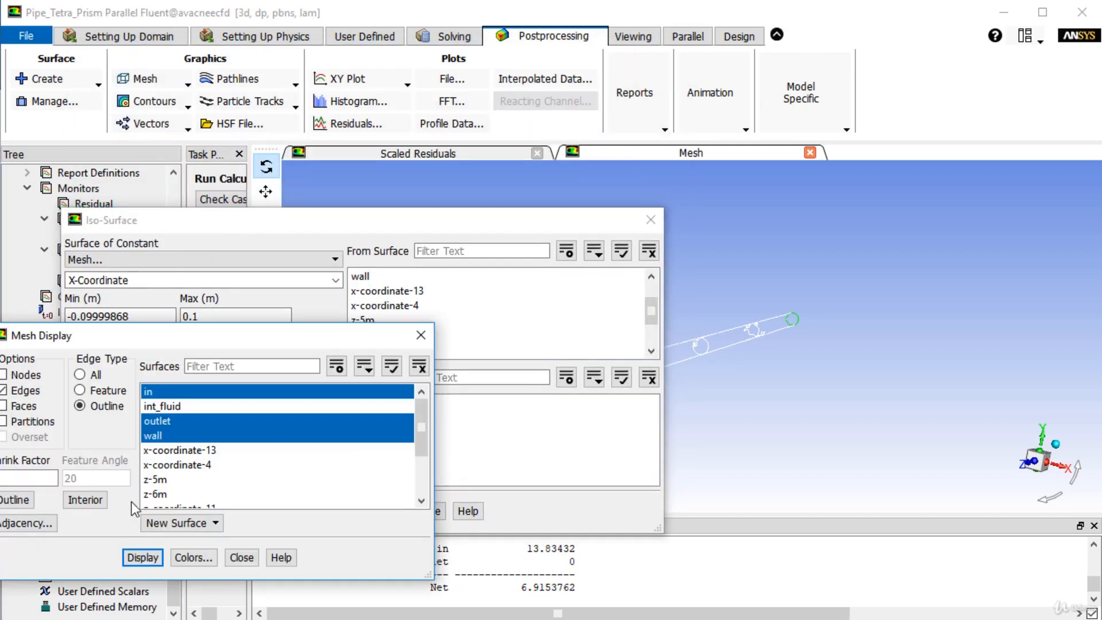
scroll(235, 494, down, 1)
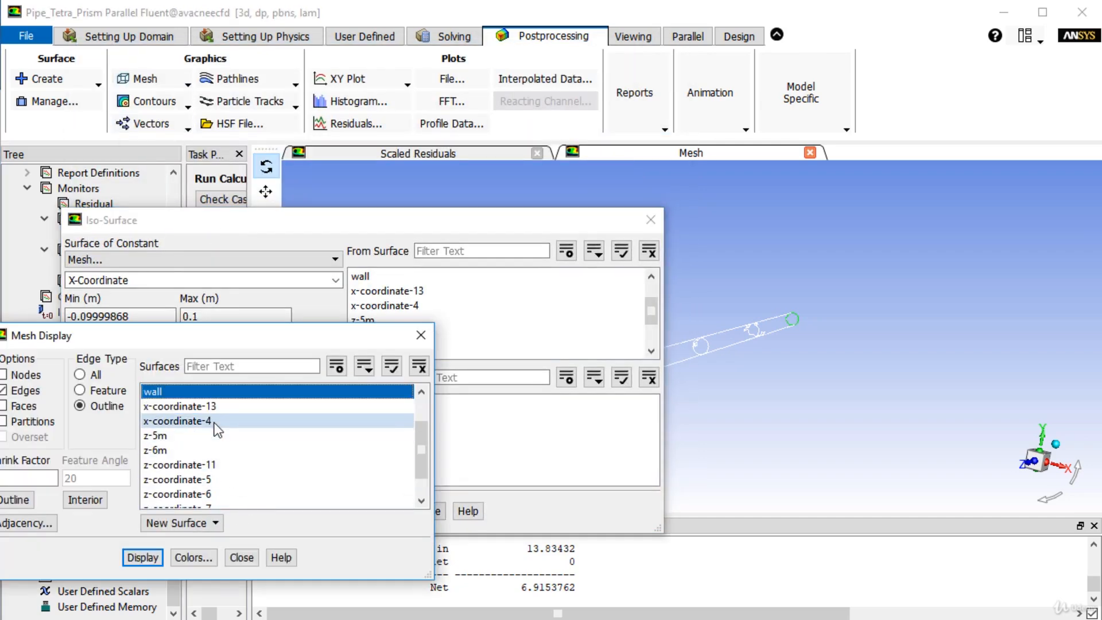
click(222, 409)
click(148, 556)
- Set the mesh display's edge type to All and redraw it without the wall surface
drag(538, 216, 1101, 379)
click(81, 375)
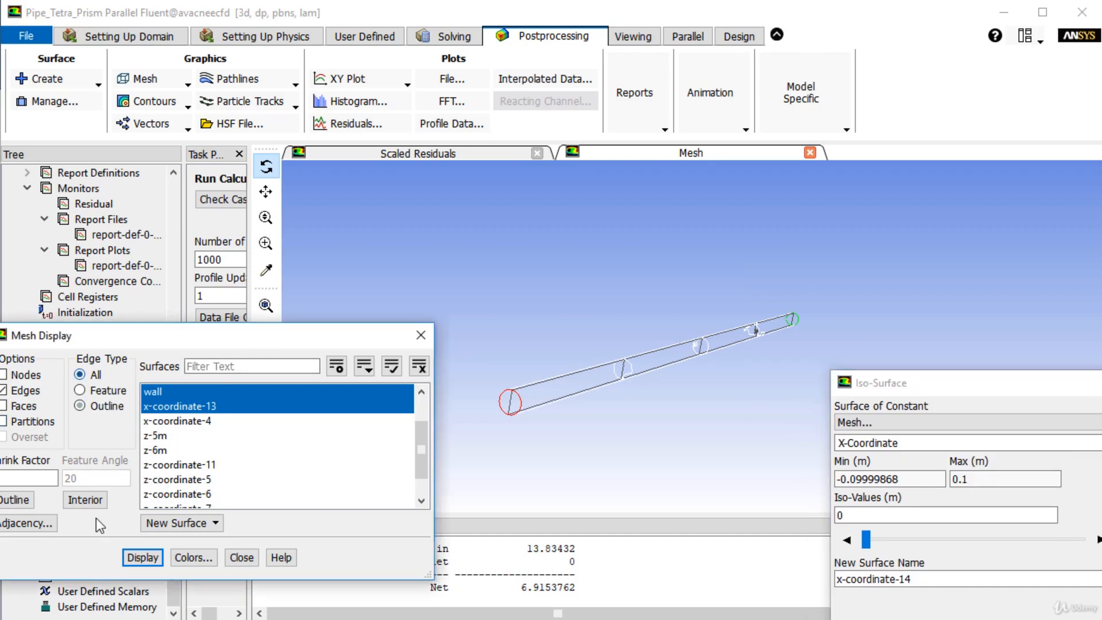
click(143, 558)
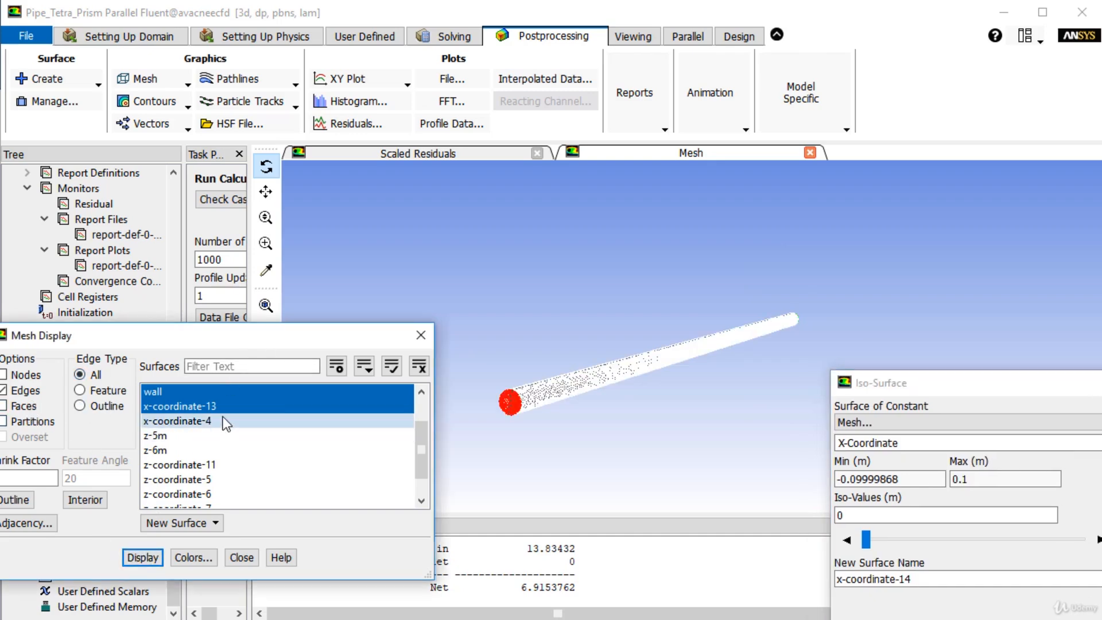
click(636, 356)
click(153, 391)
click(142, 556)
middle_drag(597, 301, 684, 388)
- Create a second iso-surface of constant mesh Y-Coordinate at an iso-value of 0, computing its range first
drag(1084, 378, 887, 229)
click(911, 299)
click(738, 325)
click(893, 529)
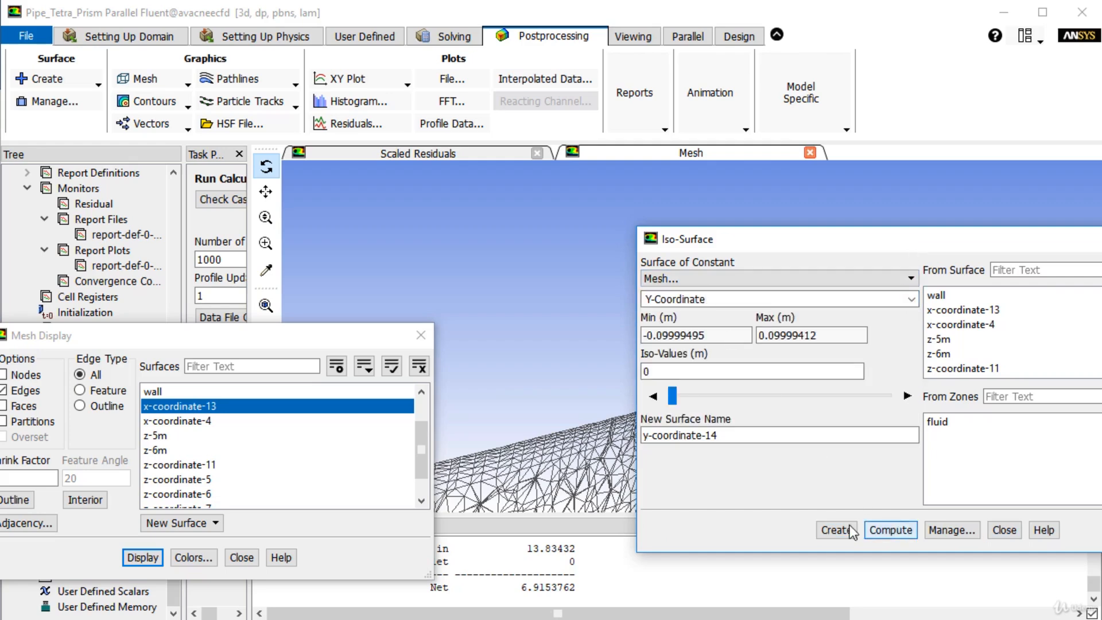
click(828, 531)
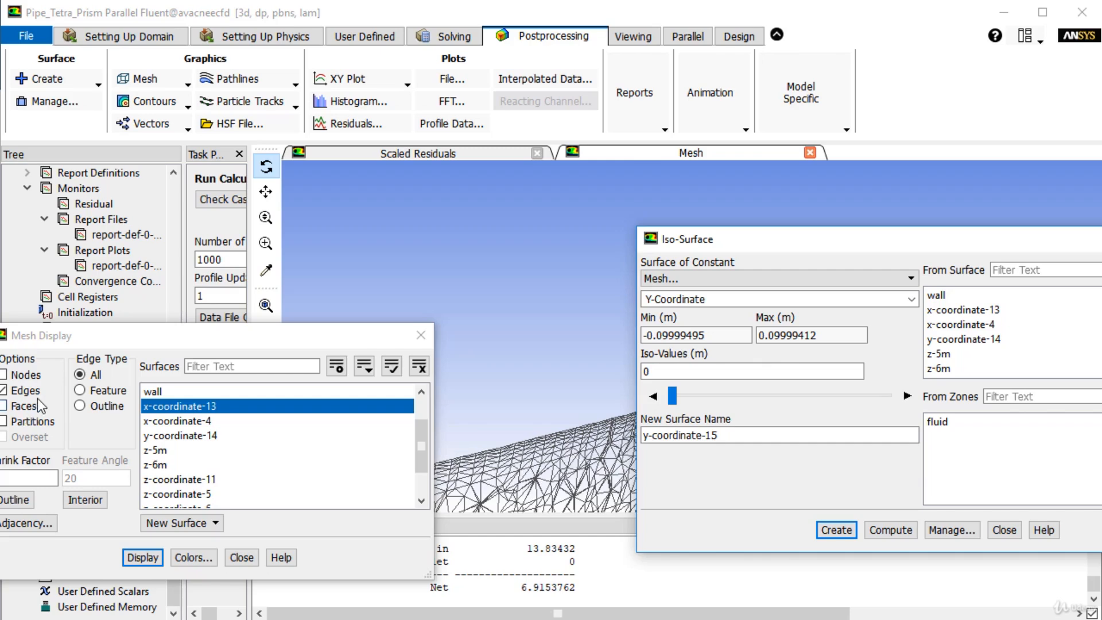
- Redraw the mesh display with the new Y-coordinate plane added to the X-coordinate plane
click(221, 437)
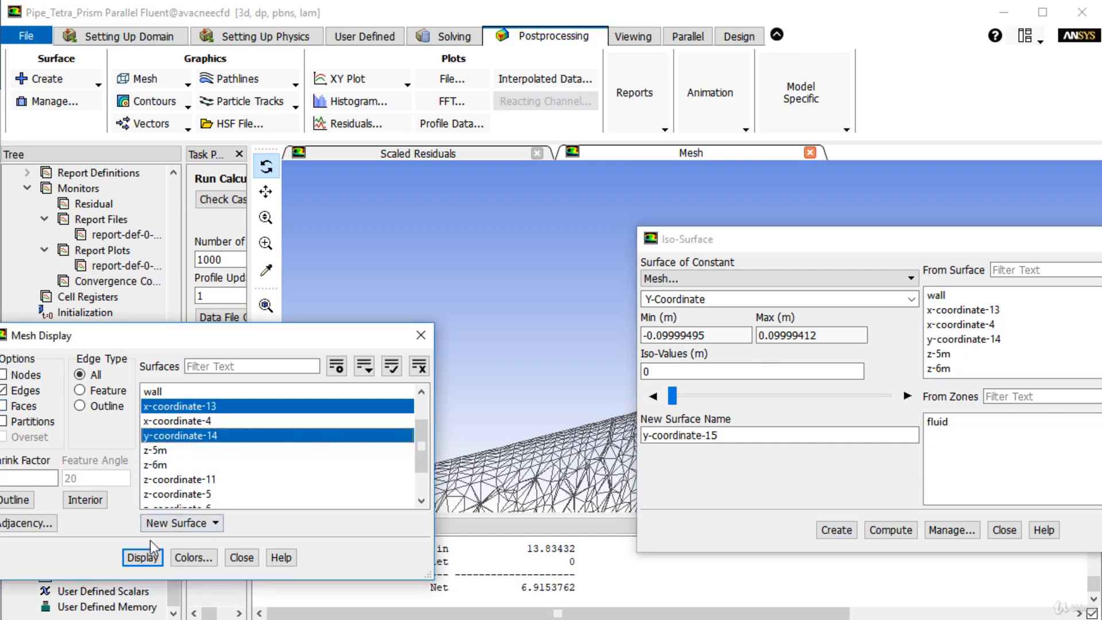
click(150, 550)
drag(769, 240, 1023, 374)
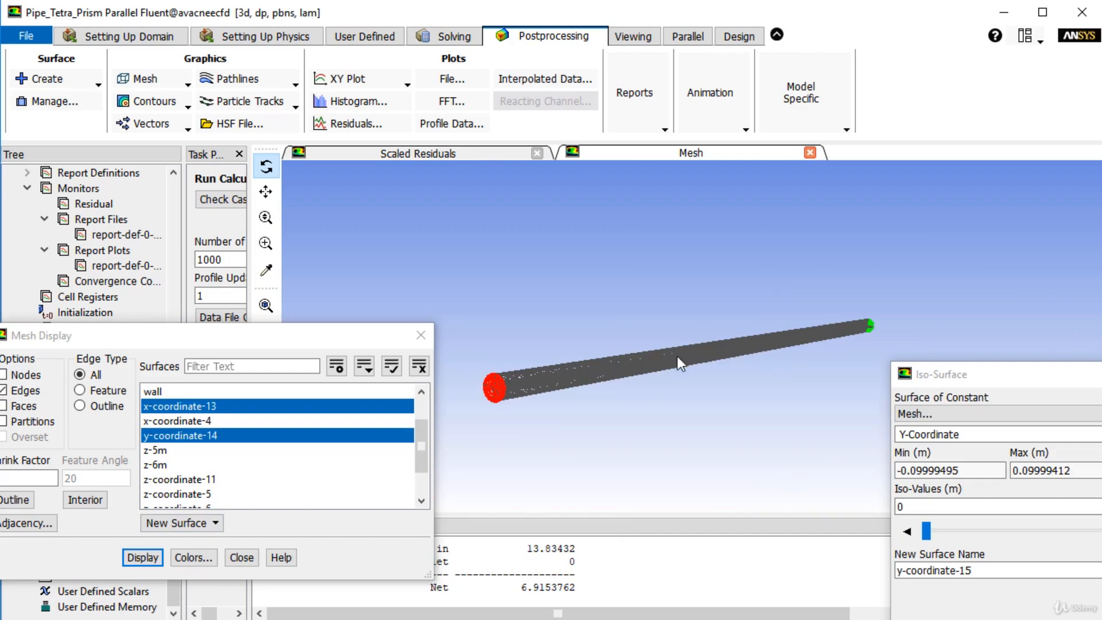
- Examine the mesh on the two crossing longitudinal planes from several angles, including close up at the pipe end
drag(625, 346, 607, 370)
middle_drag(786, 200, 902, 287)
mouse_move(759, 231)
middle_down()
mouse_move(859, 309)
mouse_move(829, 304)
middle_up()
drag(701, 318, 772, 258)
middle_drag(692, 248, 842, 377)
middle_drag(683, 304, 832, 411)
middle_drag(754, 325, 810, 389)
drag(846, 342, 755, 346)
scroll(728, 369, down, 6)
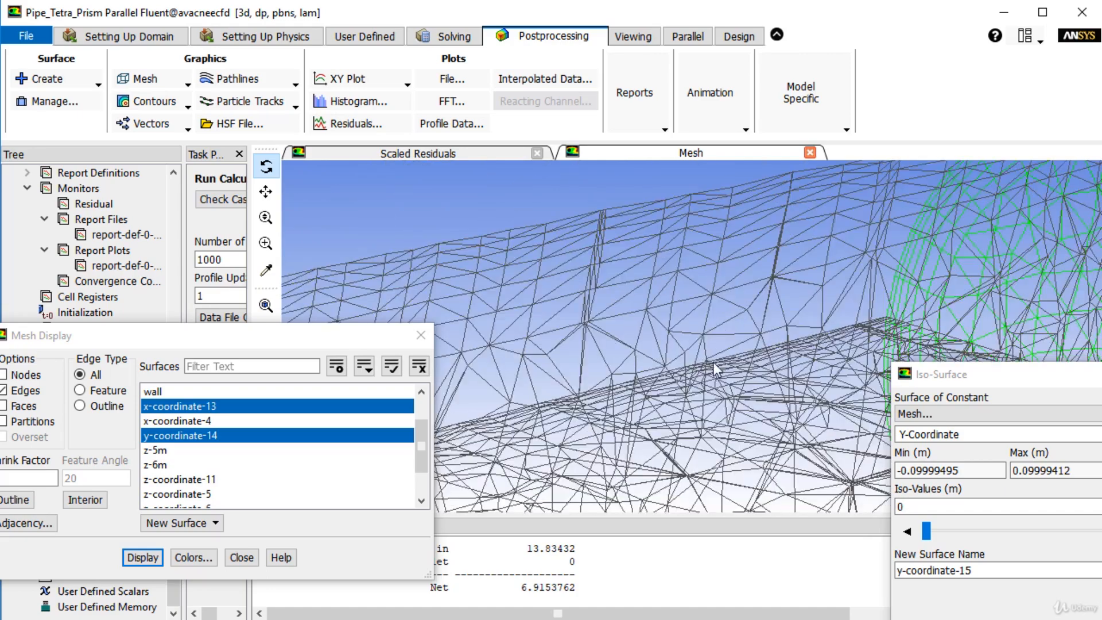
- Redraw the mesh display with faces shown and edges hidden
click(29, 402)
click(27, 390)
click(141, 556)
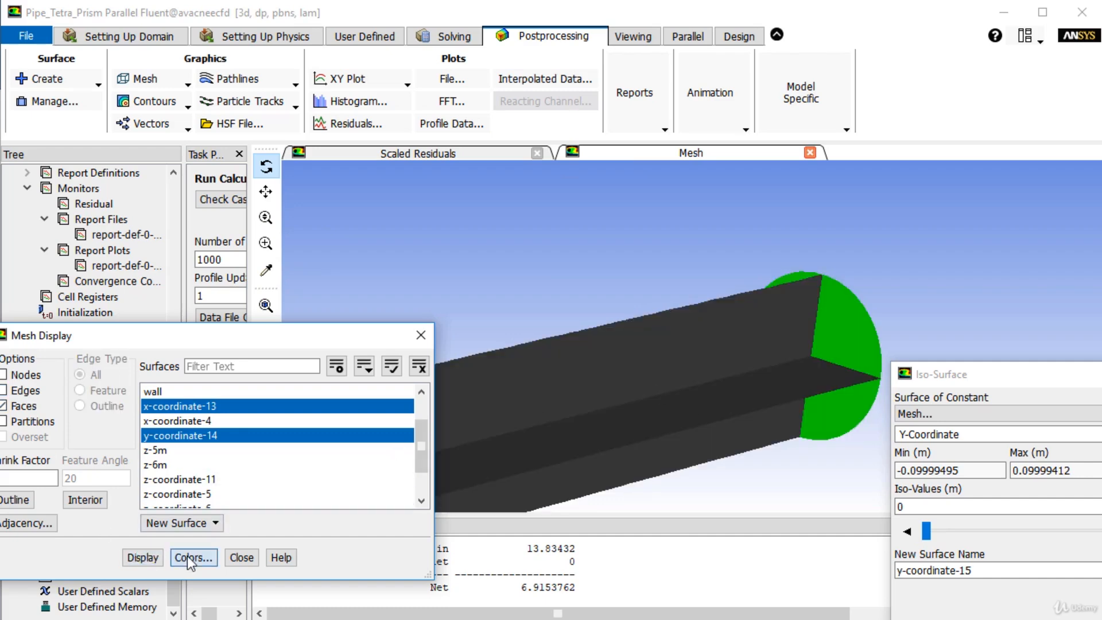
- Review the mesh colors assigned by surface type, checking the interior and internal types
click(190, 557)
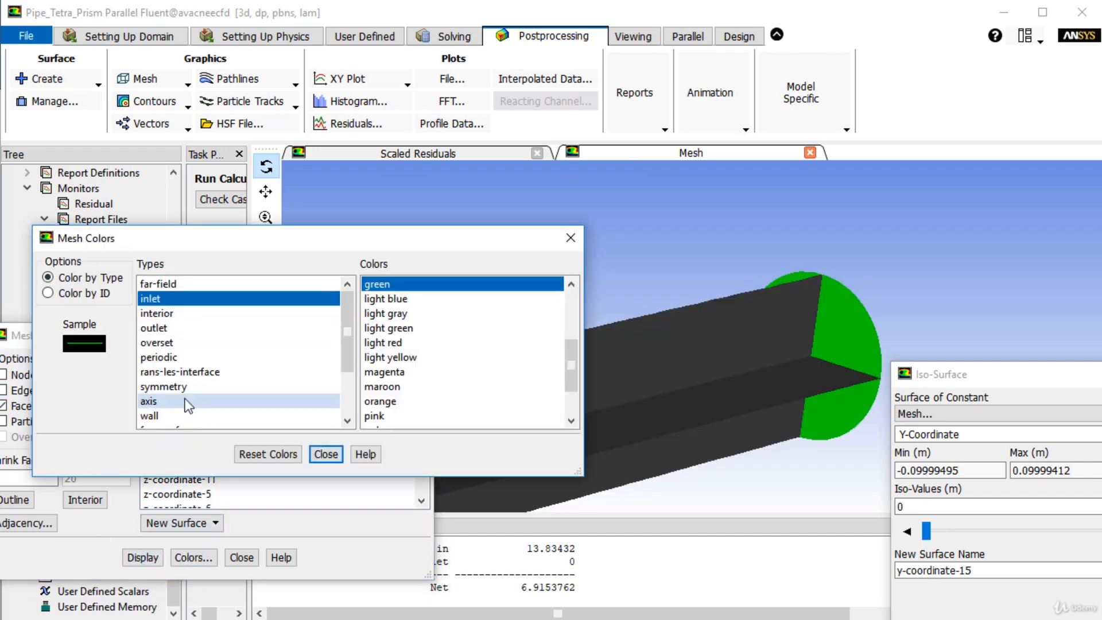
scroll(193, 400, down, 1)
scroll(189, 395, down, 1)
scroll(188, 392, up, 1)
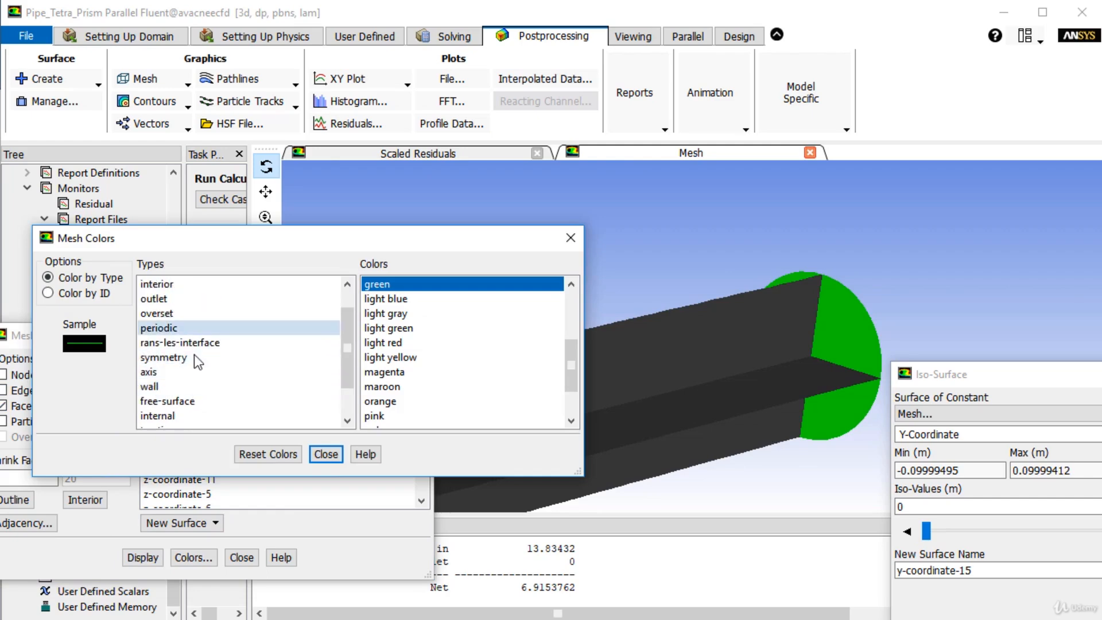
scroll(194, 402, up, 1)
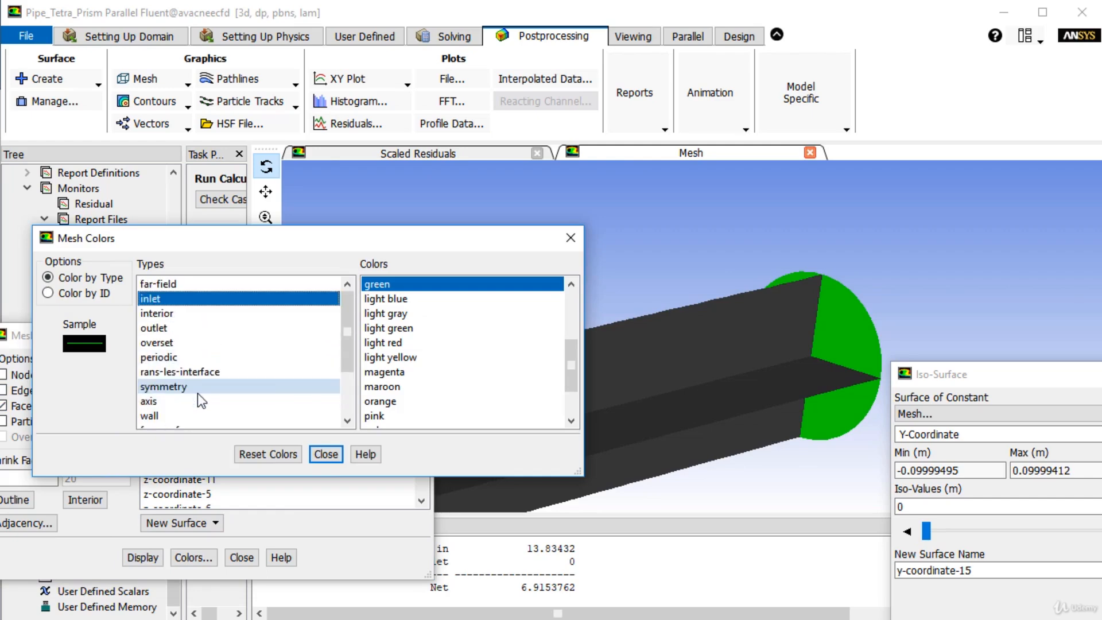
click(184, 313)
scroll(419, 291, up, 1)
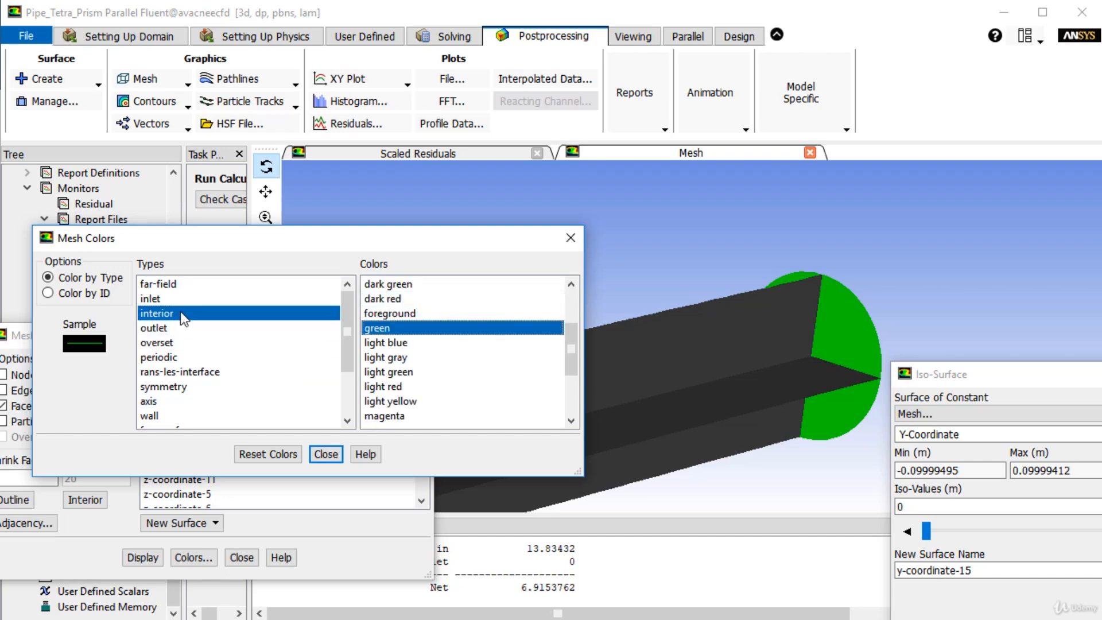
scroll(182, 361, down, 1)
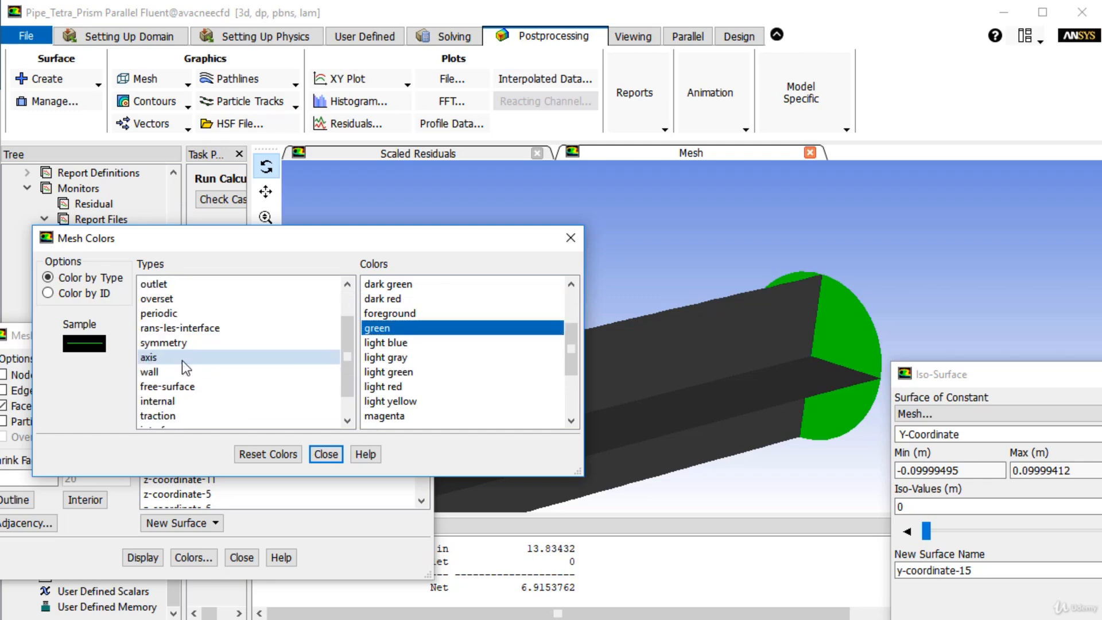
scroll(194, 391, down, 1)
click(187, 372)
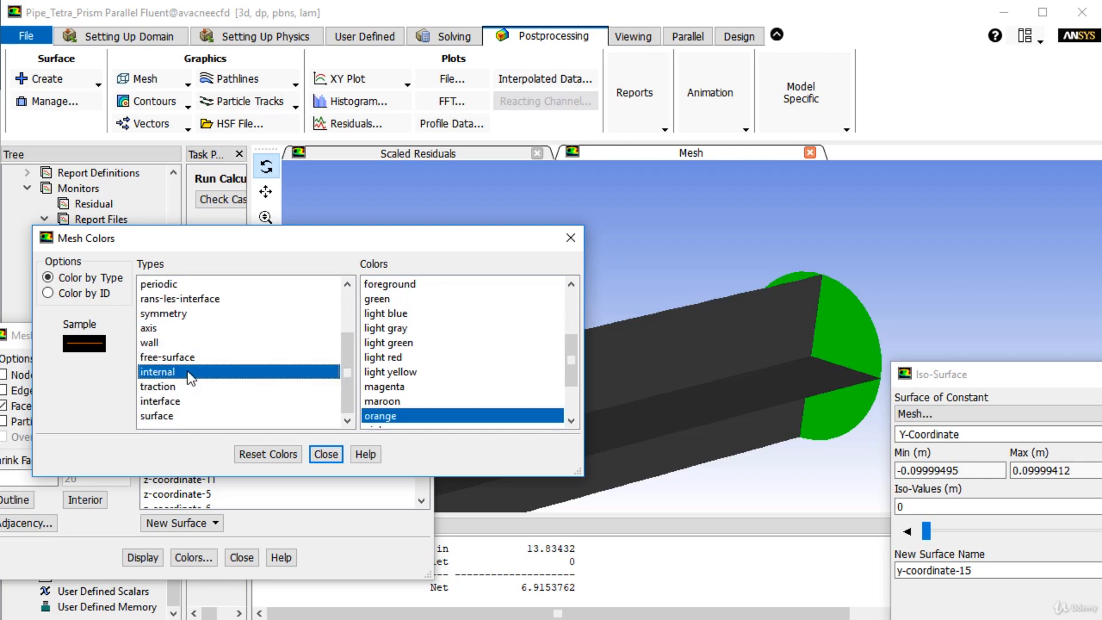
scroll(415, 360, up, 3)
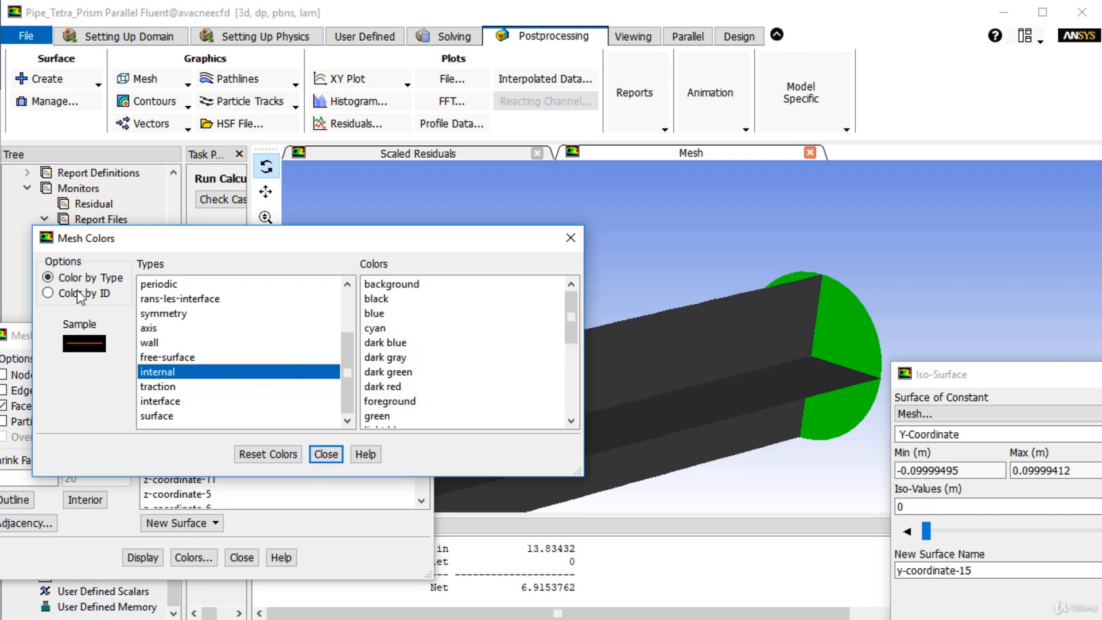
- Color the mesh by ID and redraw the display
click(77, 292)
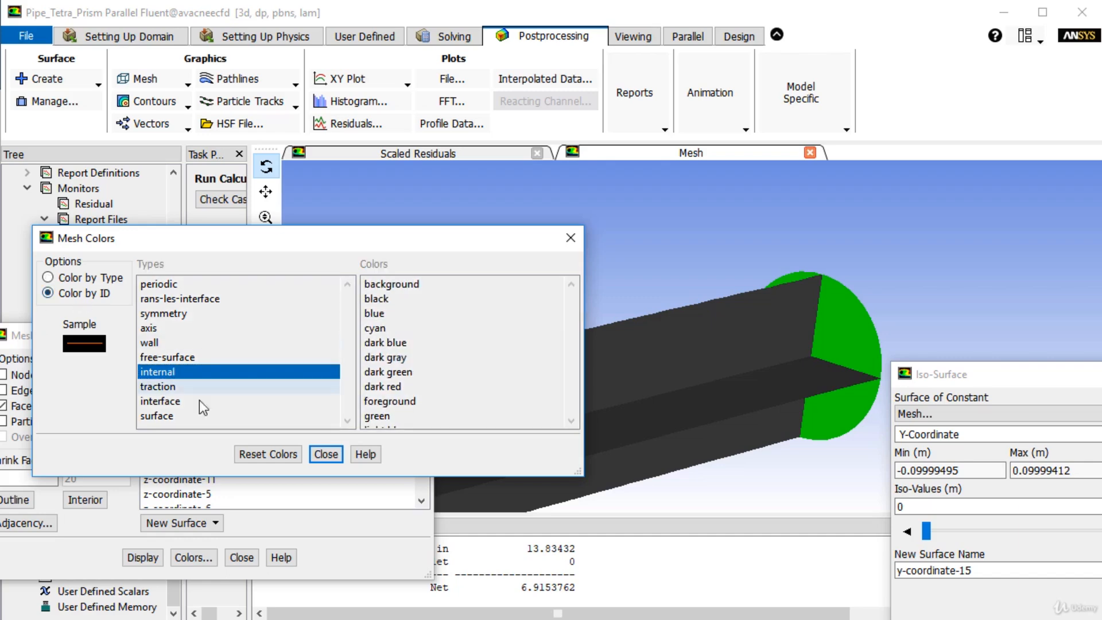
click(326, 454)
click(142, 557)
mouse_move(768, 396)
mouse_down()
mouse_move(841, 429)
mouse_move(828, 371)
mouse_move(820, 391)
mouse_move(772, 387)
mouse_up()
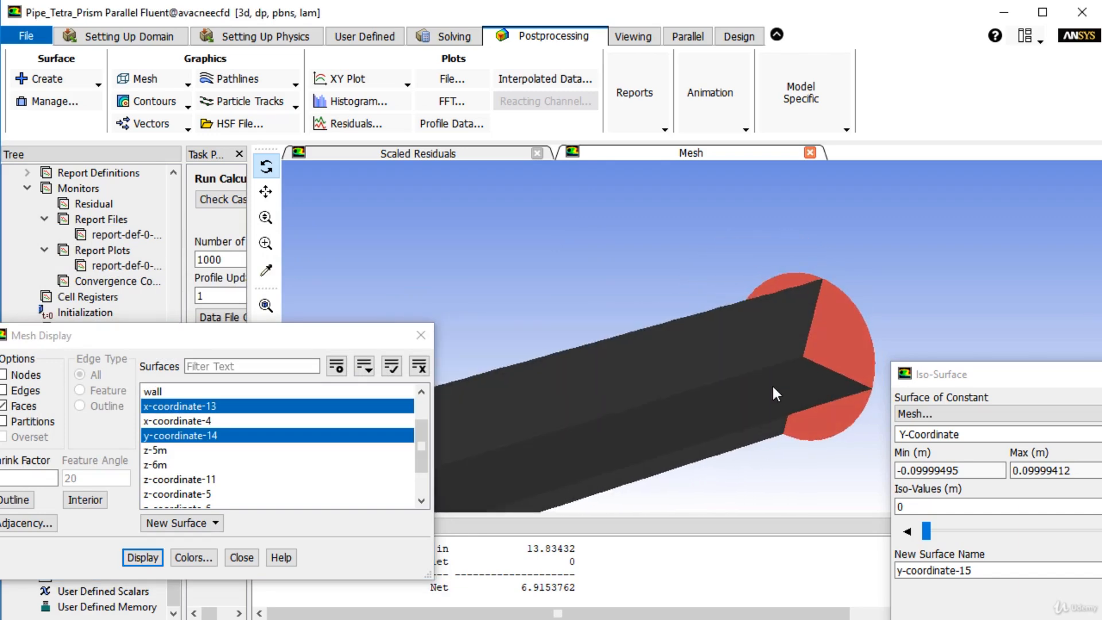
- Delete the inlet surface and all created coordinate planes, keeping only int_fluid, outlet and wall
click(63, 102)
drag(285, 377, 297, 453)
scroll(312, 411, up, 2)
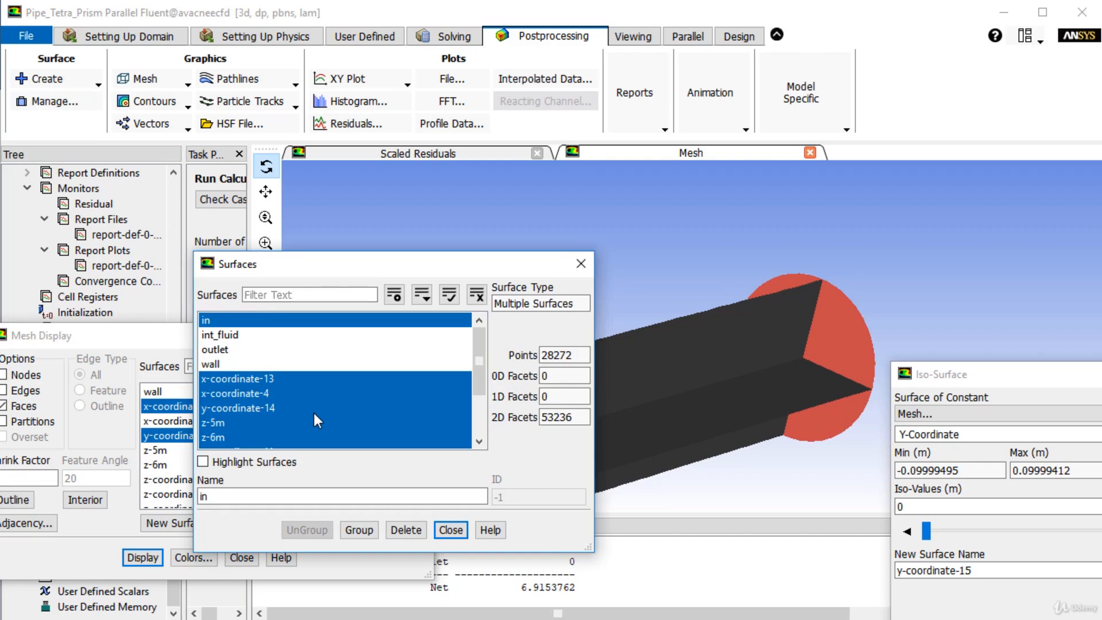
click(409, 529)
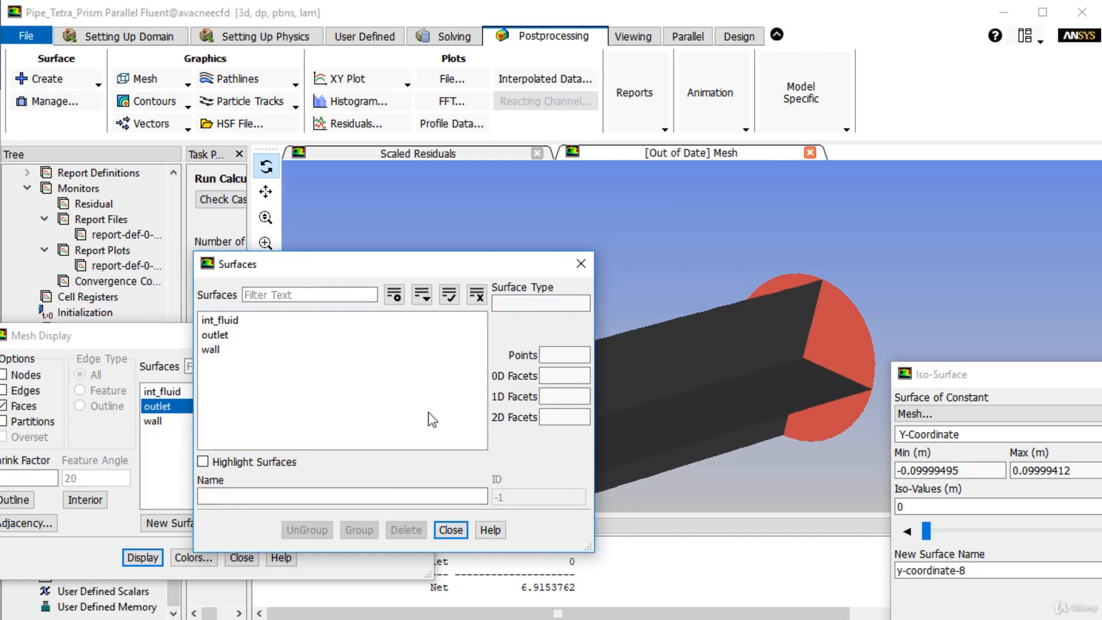
click(581, 263)
- Recreate the iso-surface of constant Y-Coordinate at 0 m and finish creating iso-surfaces
drag(987, 371, 542, 185)
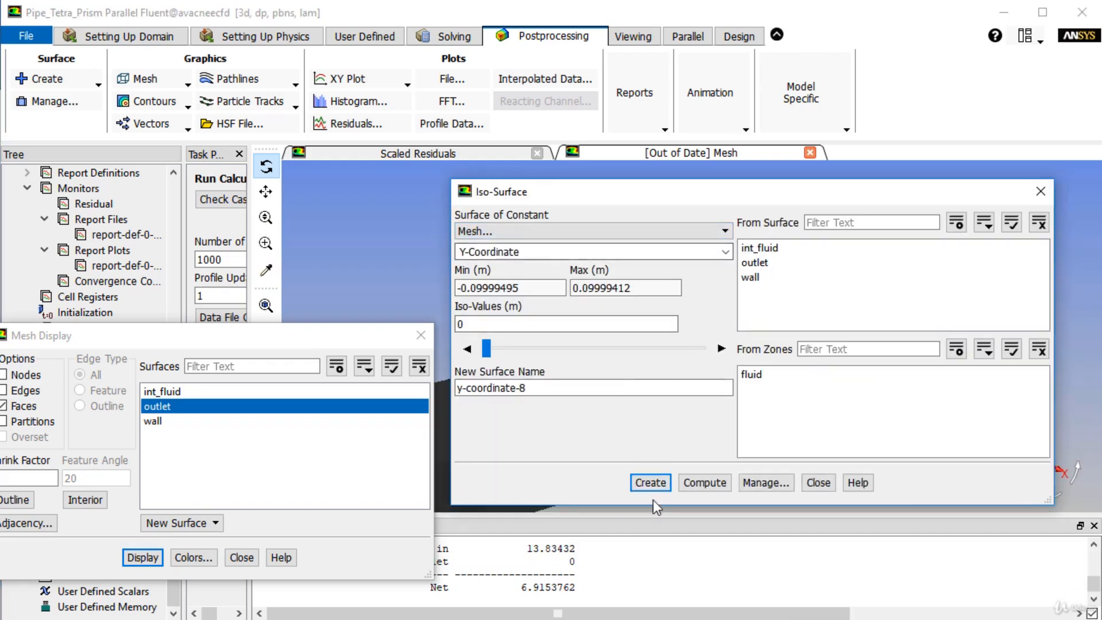
click(651, 483)
click(818, 482)
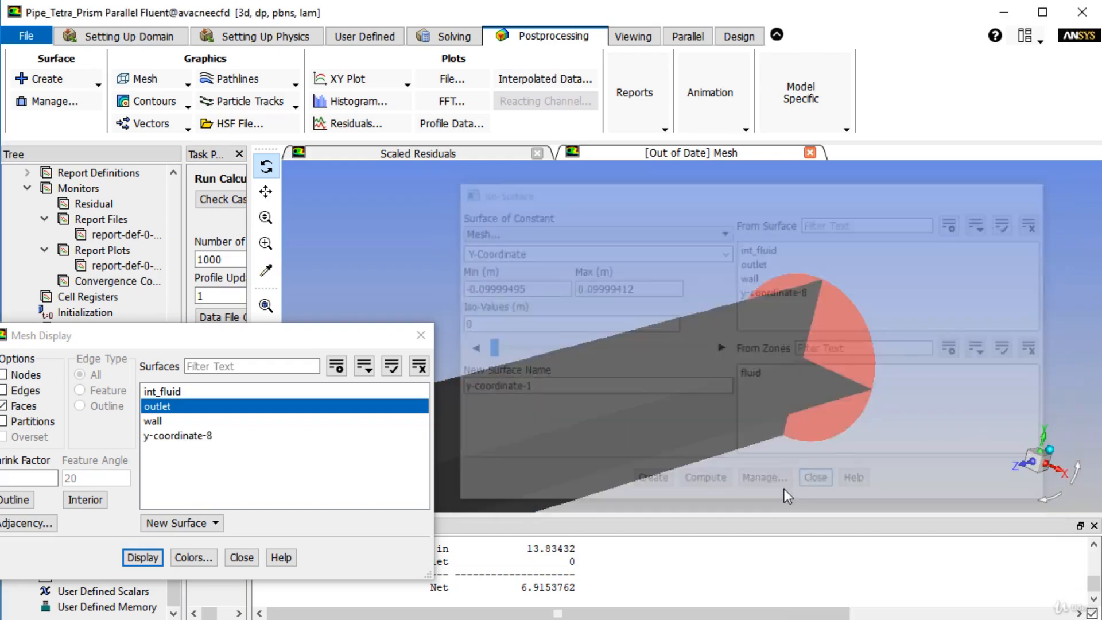
- Start a new iso-surface of constant Y-Coordinate at 0 m with wall as its source surface
drag(715, 347, 758, 389)
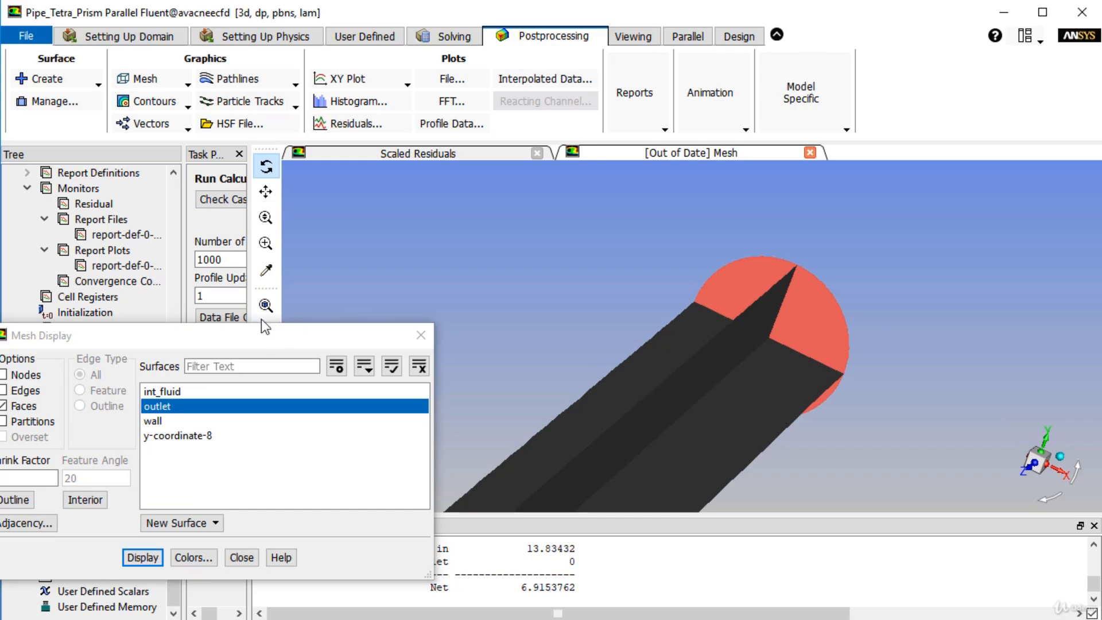
click(63, 79)
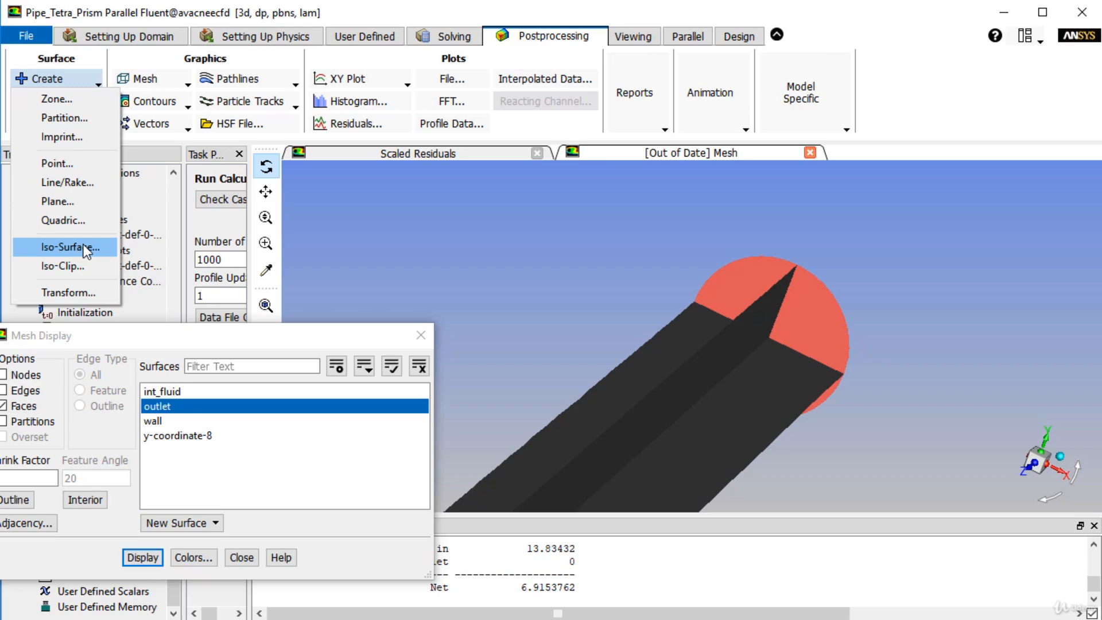
click(86, 248)
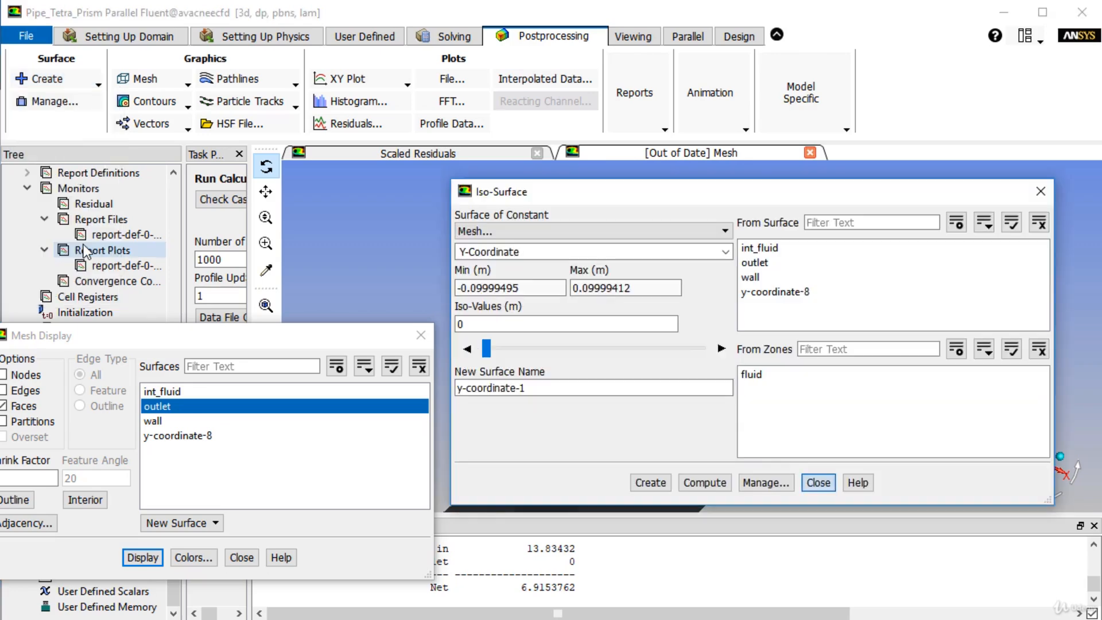
click(780, 280)
drag(779, 194, 316, 17)
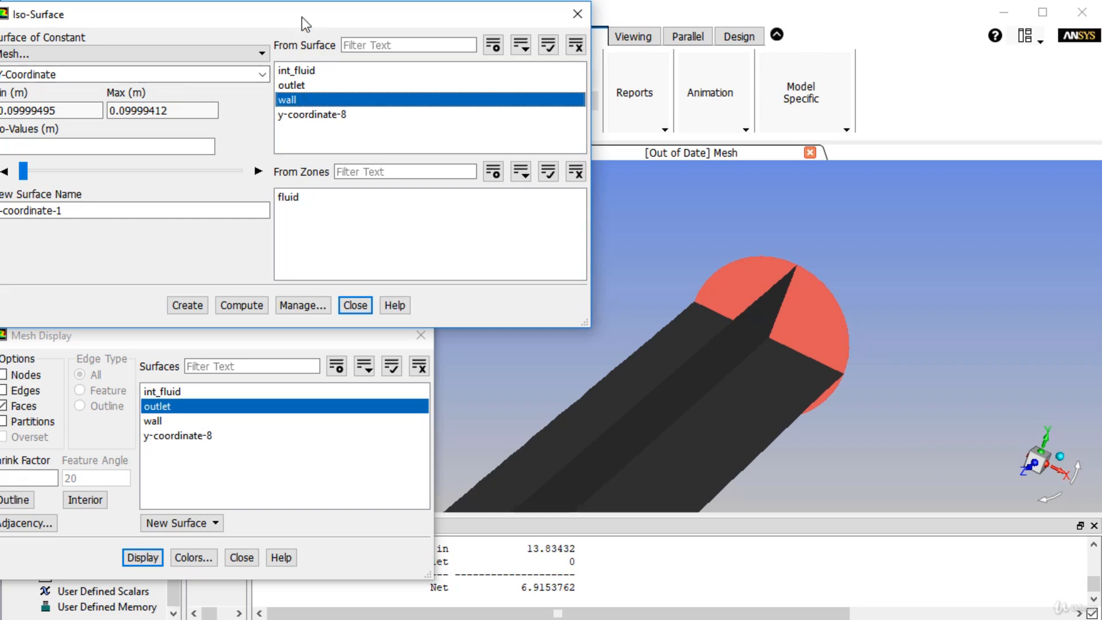
drag(303, 22, 418, 35)
- Display only the wall surface, with mesh edges turned on and faces turned off
drag(720, 348, 783, 328)
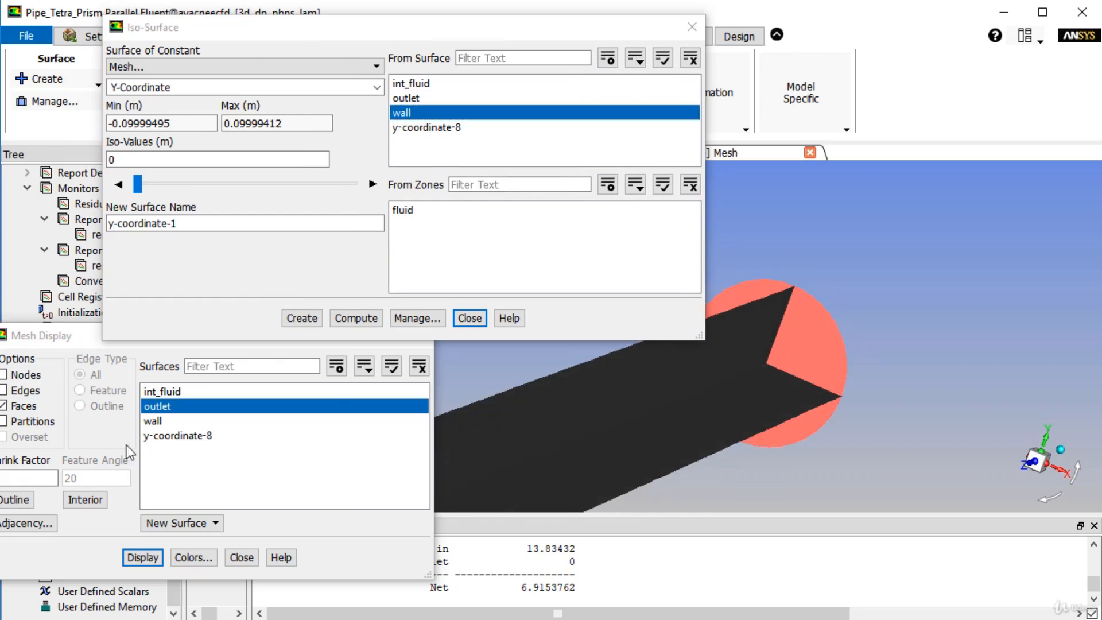
click(167, 419)
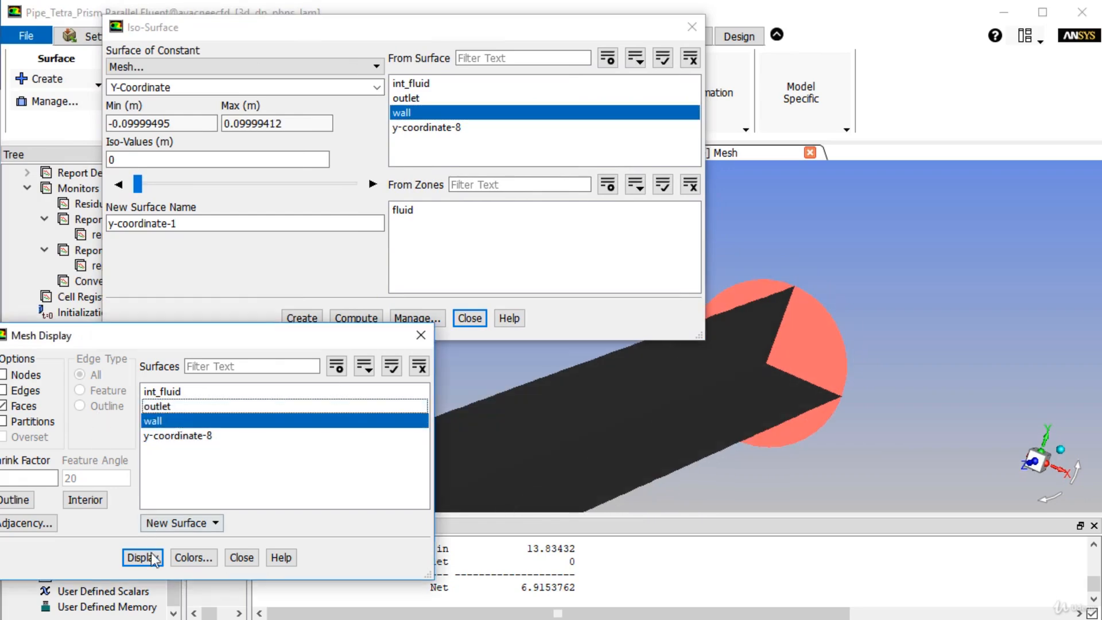
click(154, 559)
click(25, 390)
click(24, 409)
click(143, 557)
drag(602, 450, 656, 452)
scroll(654, 442, up, 4)
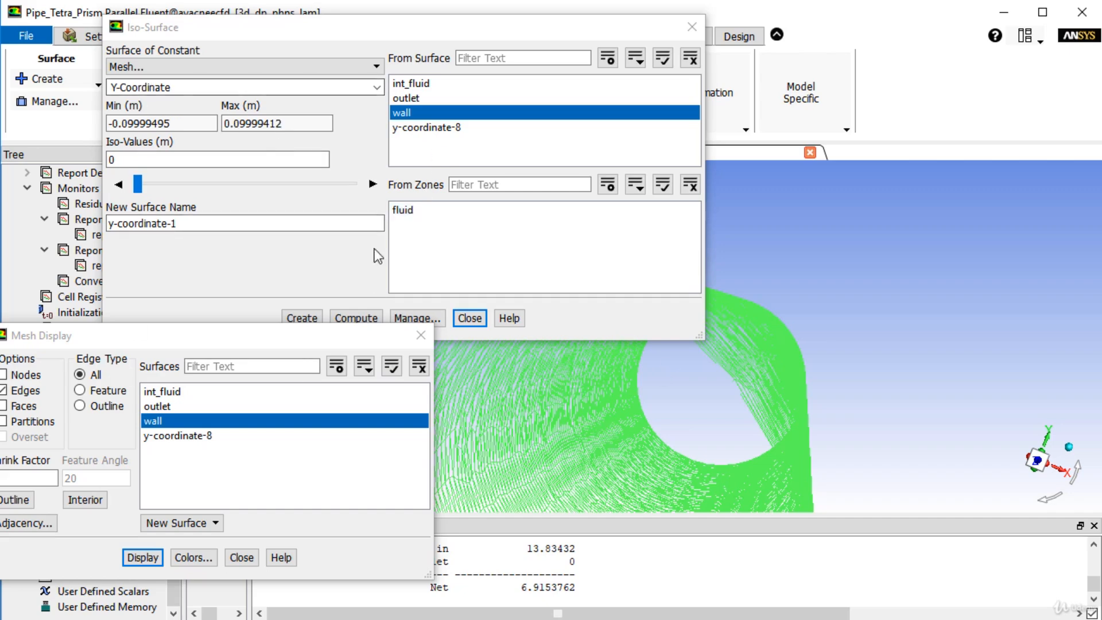
- Create the 0 m Y-Coordinate iso-surface y-coordinate-1 from the wall and display it alone, fitted in the view
click(241, 268)
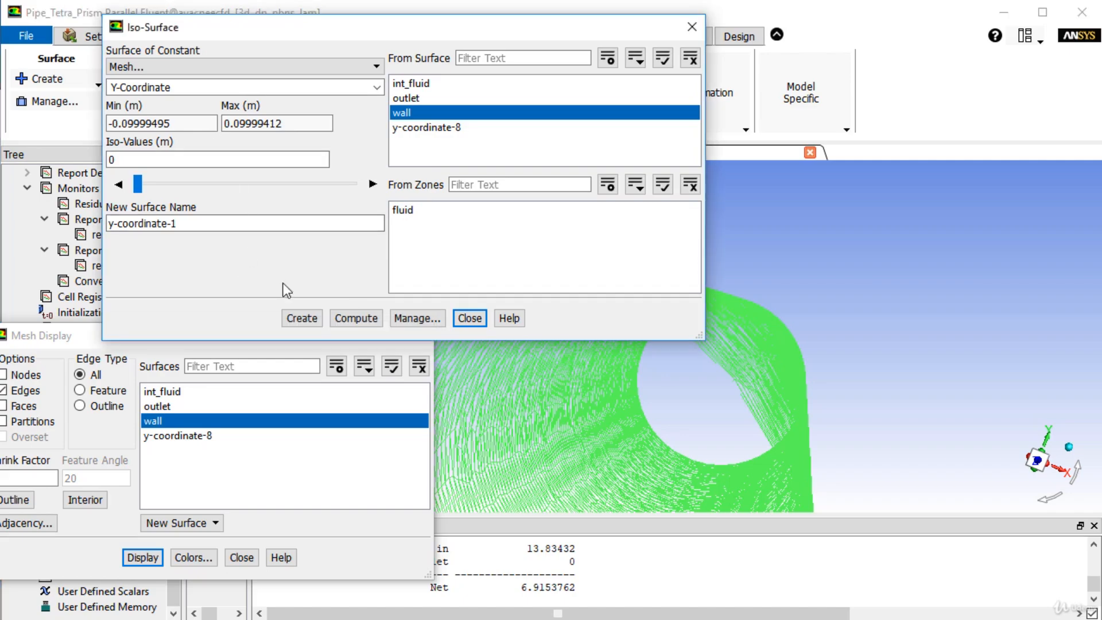
click(303, 320)
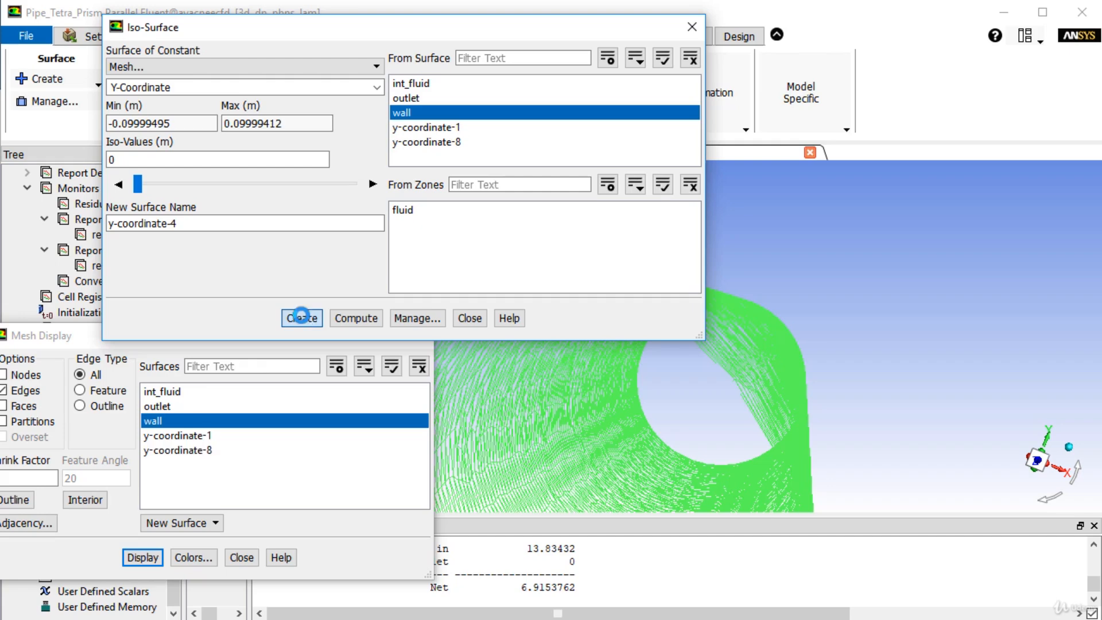
click(195, 437)
click(142, 557)
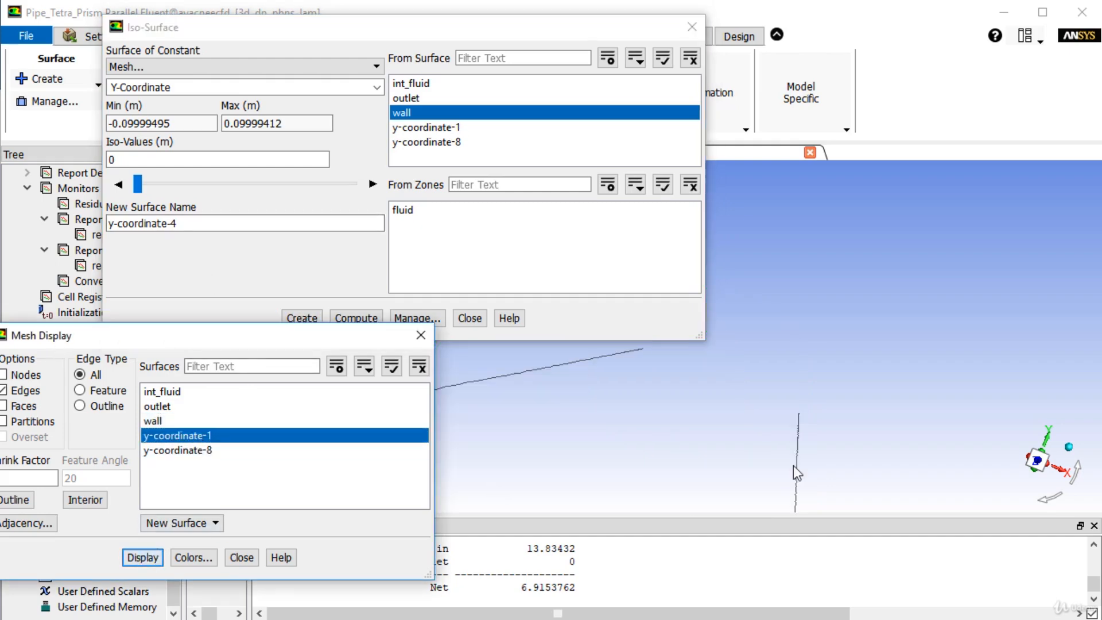
middle_drag(798, 436, 770, 368)
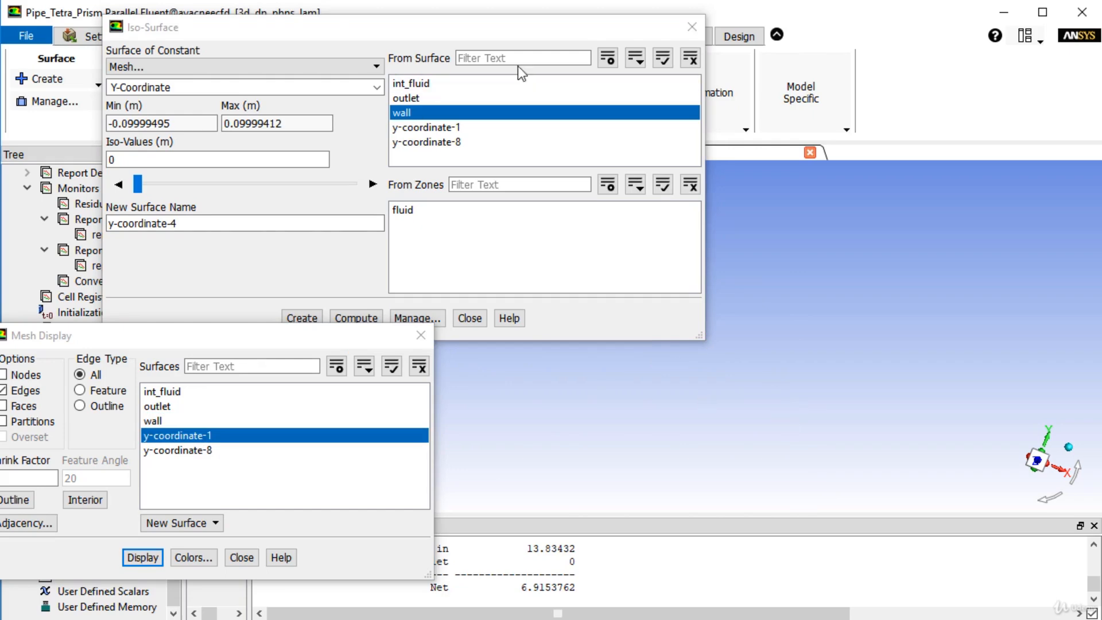
click(691, 27)
click(266, 305)
drag(614, 305, 623, 340)
scroll(649, 359, down, 4)
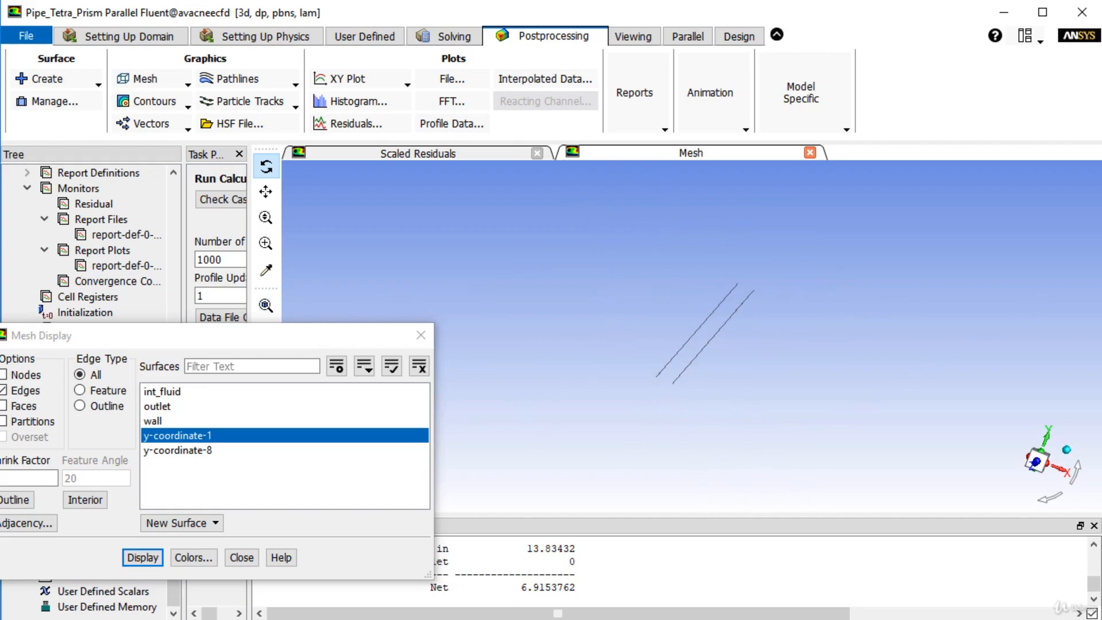
drag(715, 384, 659, 339)
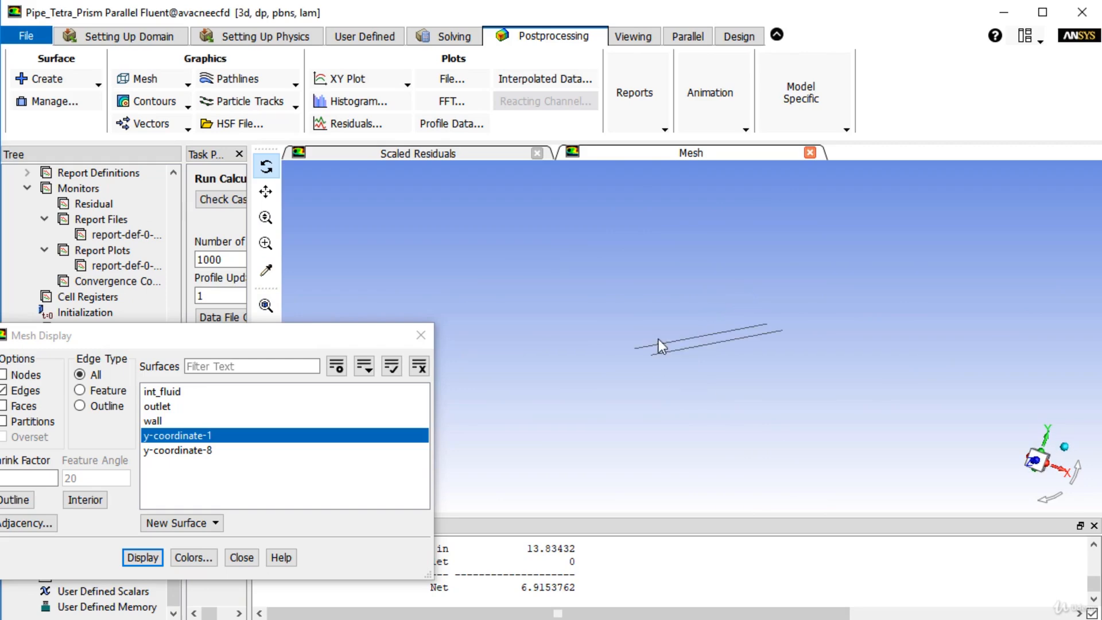
middle_drag(660, 334, 814, 390)
drag(810, 386, 822, 388)
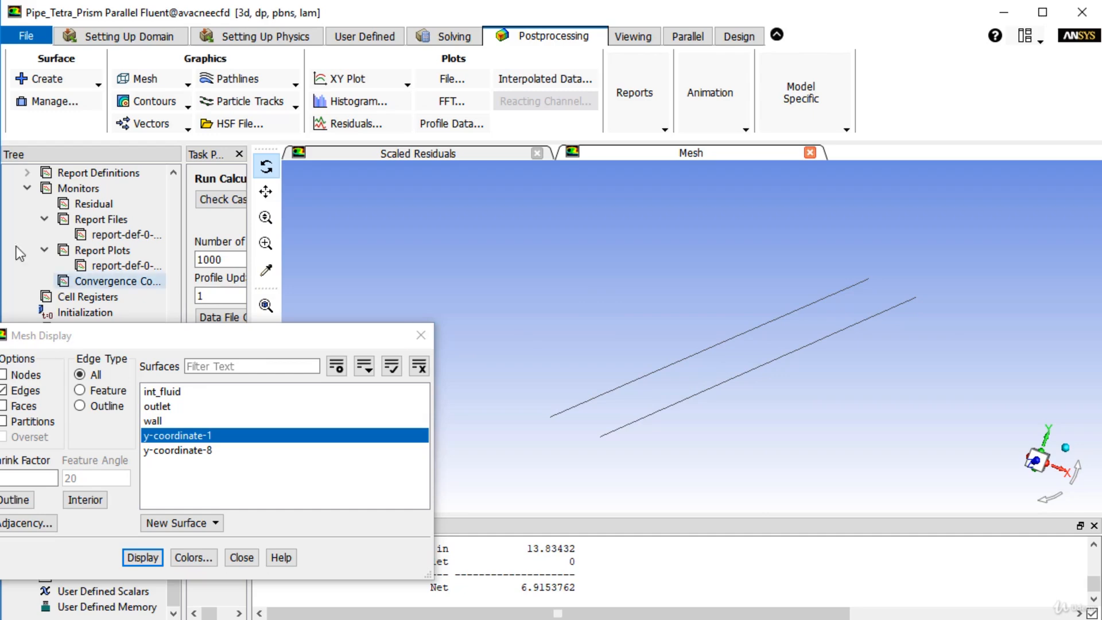
- Open the Iso-Clip settings for clipping a surface by its mesh Y-Coordinate values
click(52, 101)
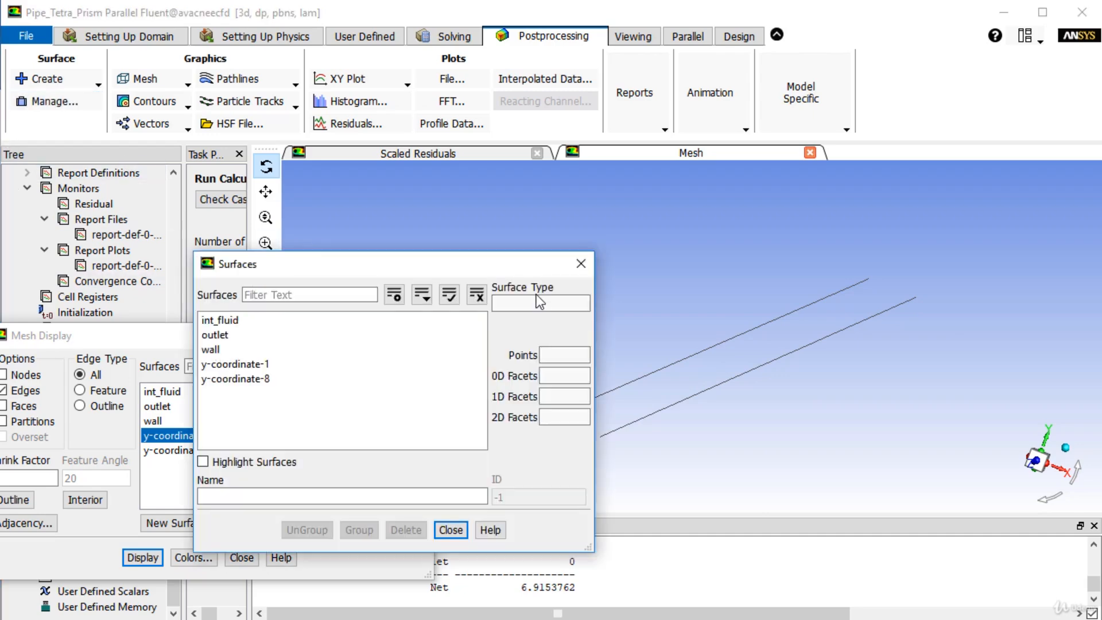
click(581, 263)
click(60, 79)
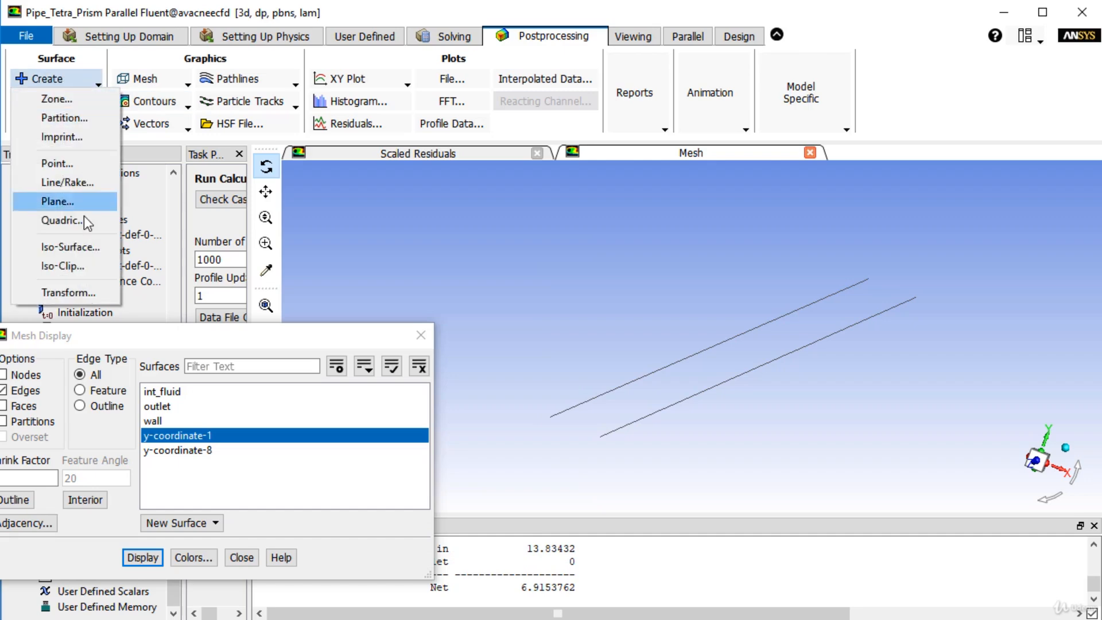
click(70, 273)
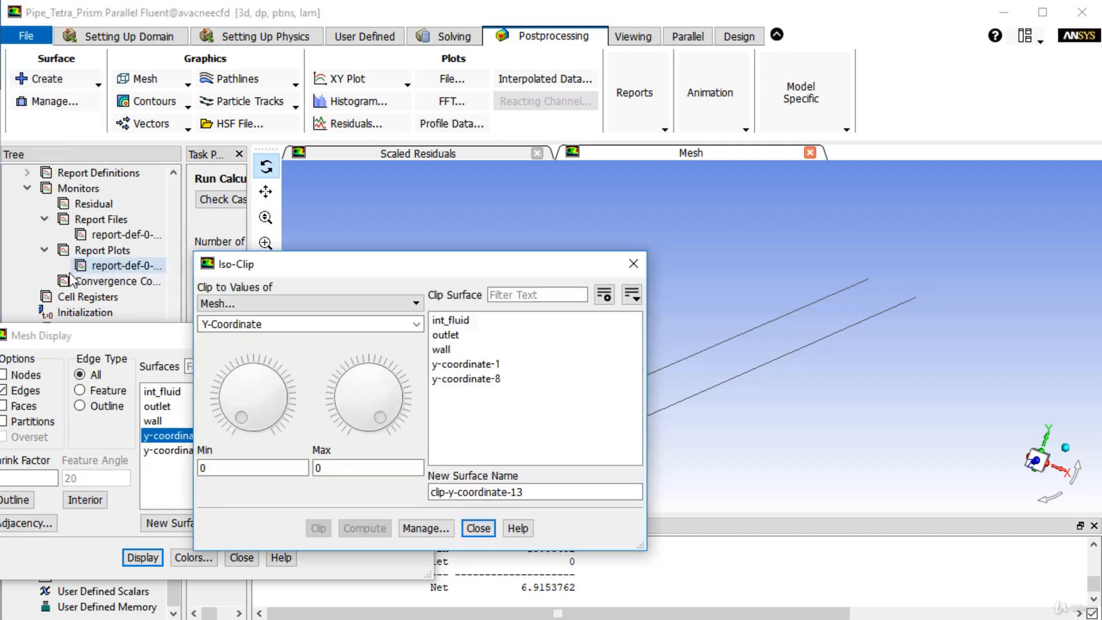
drag(328, 263, 122, 51)
click(85, 91)
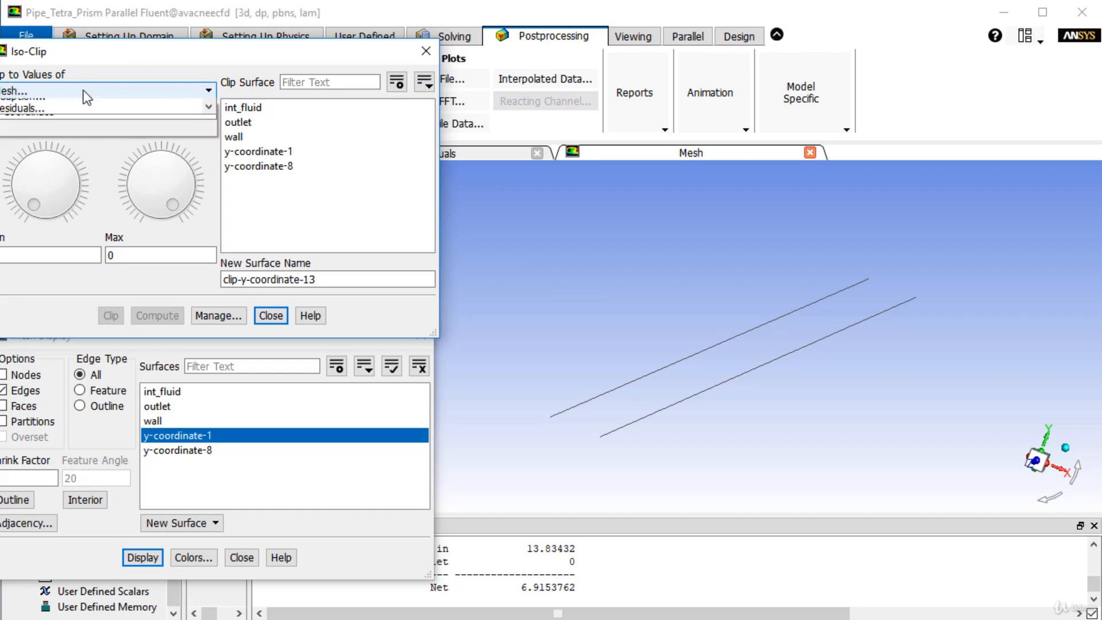
click(83, 91)
drag(927, 414, 970, 424)
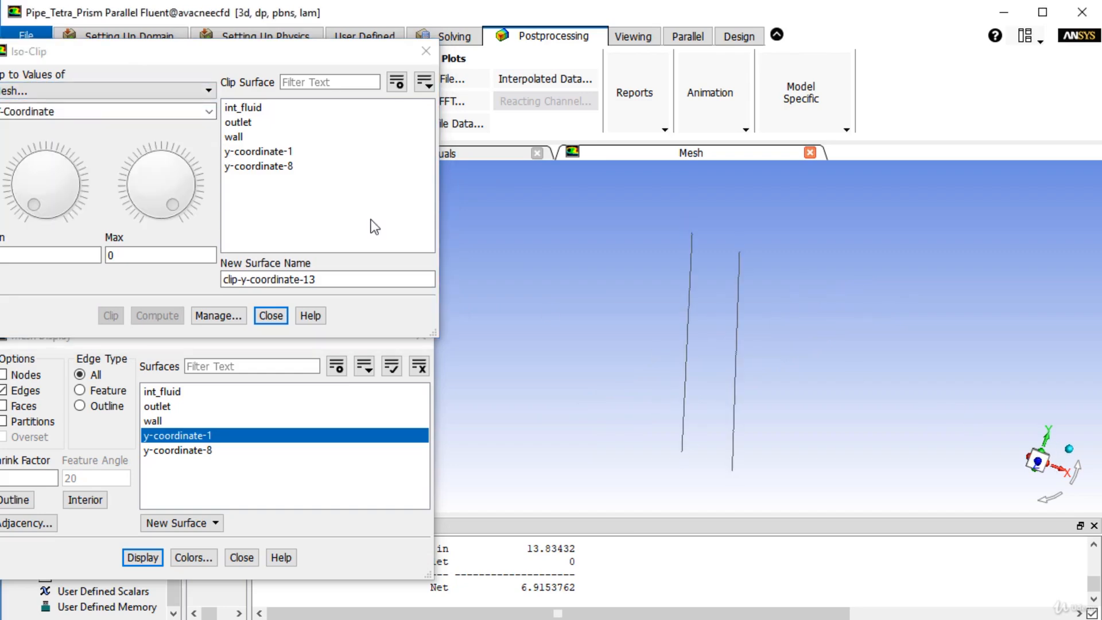
- Compute the Y-Coordinate clip range of surface y-coordinate-8 and adjust its maximum to -3.104409e-11 m
click(282, 168)
mouse_move(875, 408)
mouse_down()
mouse_move(808, 386)
mouse_move(822, 402)
mouse_move(884, 398)
mouse_up()
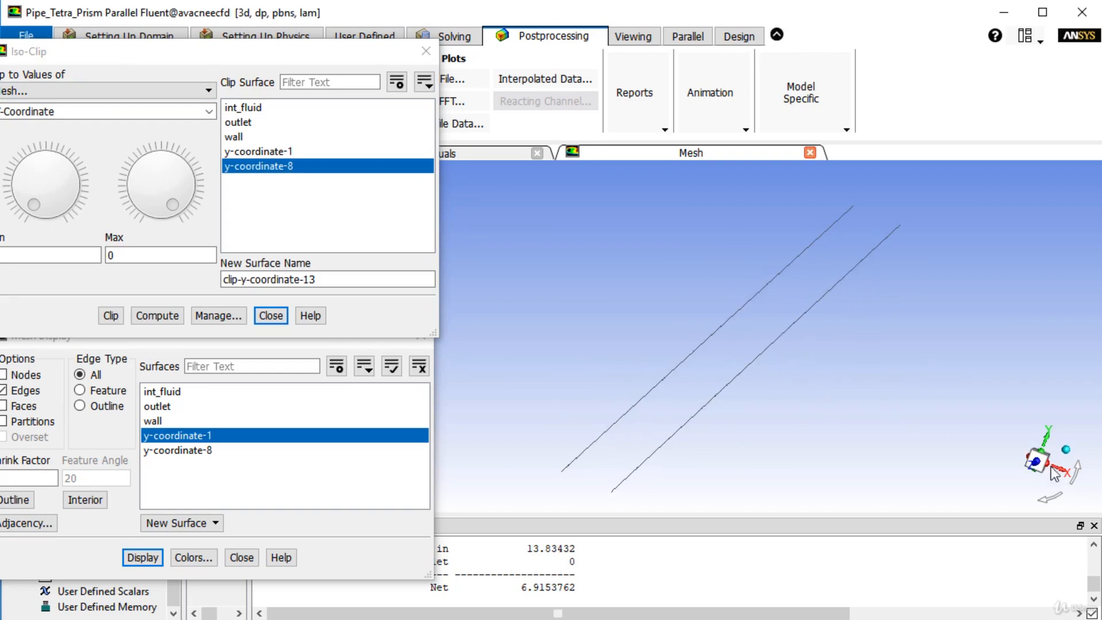
mouse_move(669, 346)
mouse_down()
mouse_move(673, 332)
mouse_move(684, 335)
mouse_up()
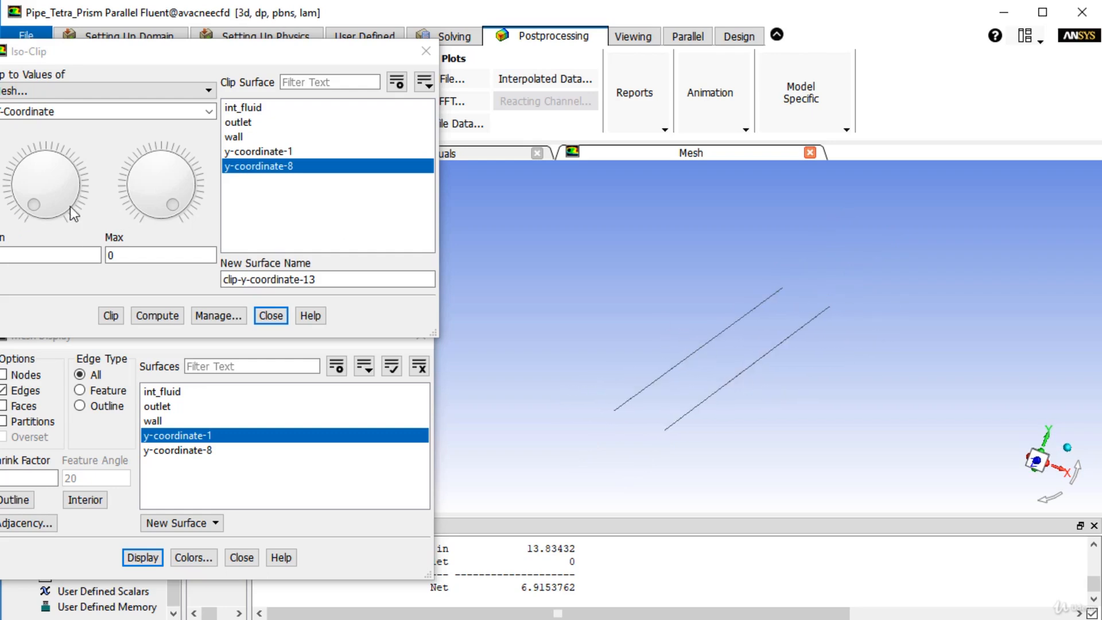
click(159, 315)
drag(172, 205, 127, 266)
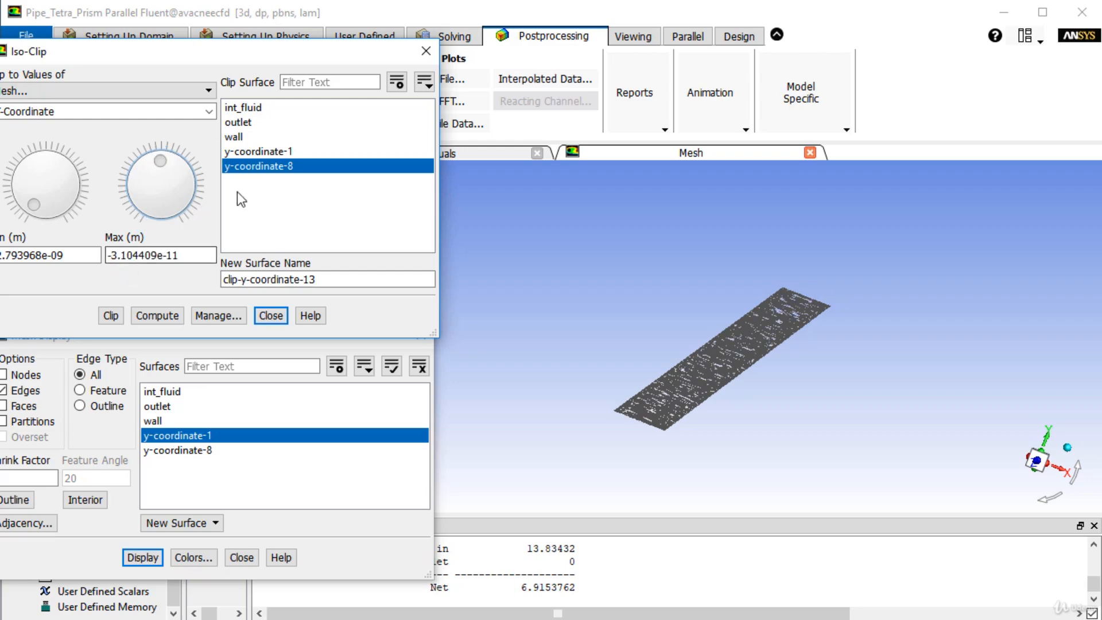
- Select y-coordinate-1 as the clip surface, compute its Y-Coordinate range and adjust the maximum to 1.474594e-10 m
click(276, 152)
click(157, 315)
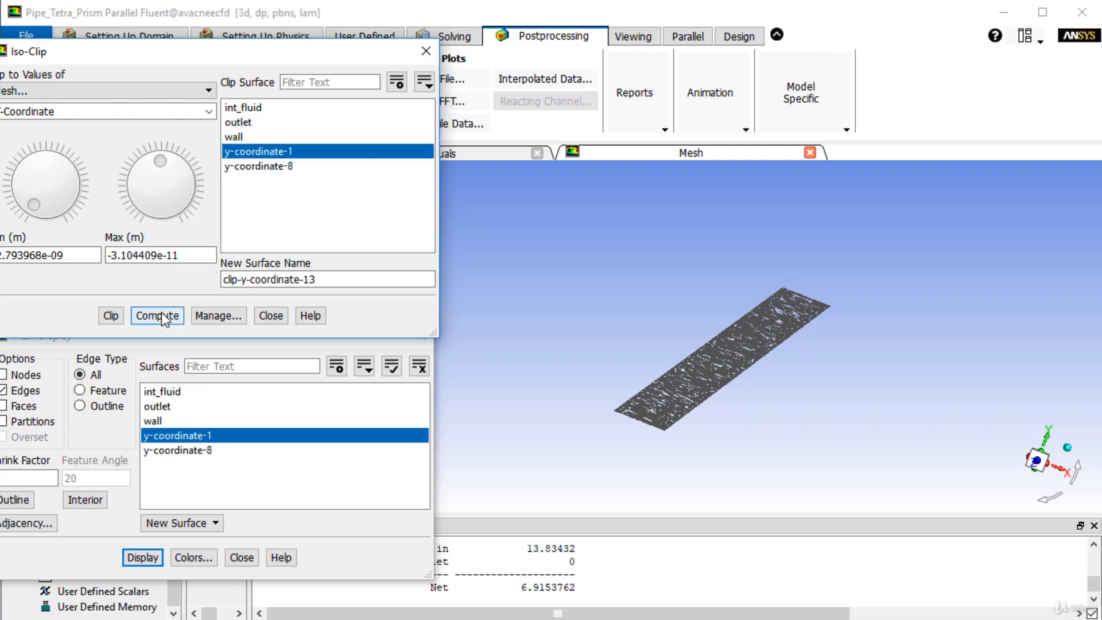
drag(185, 207, 161, 154)
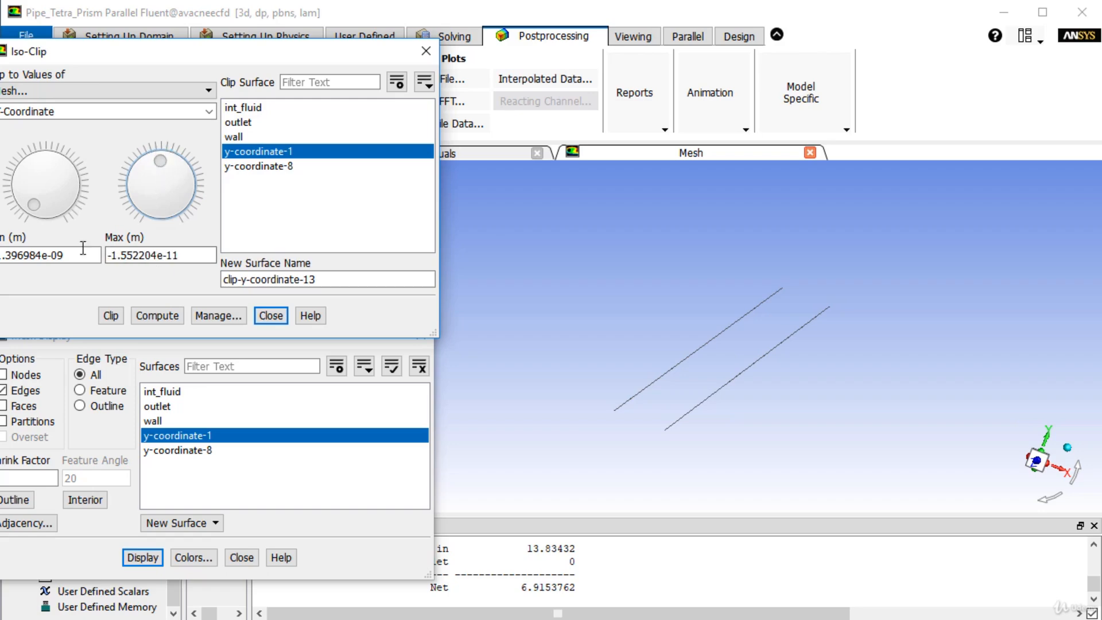
click(156, 315)
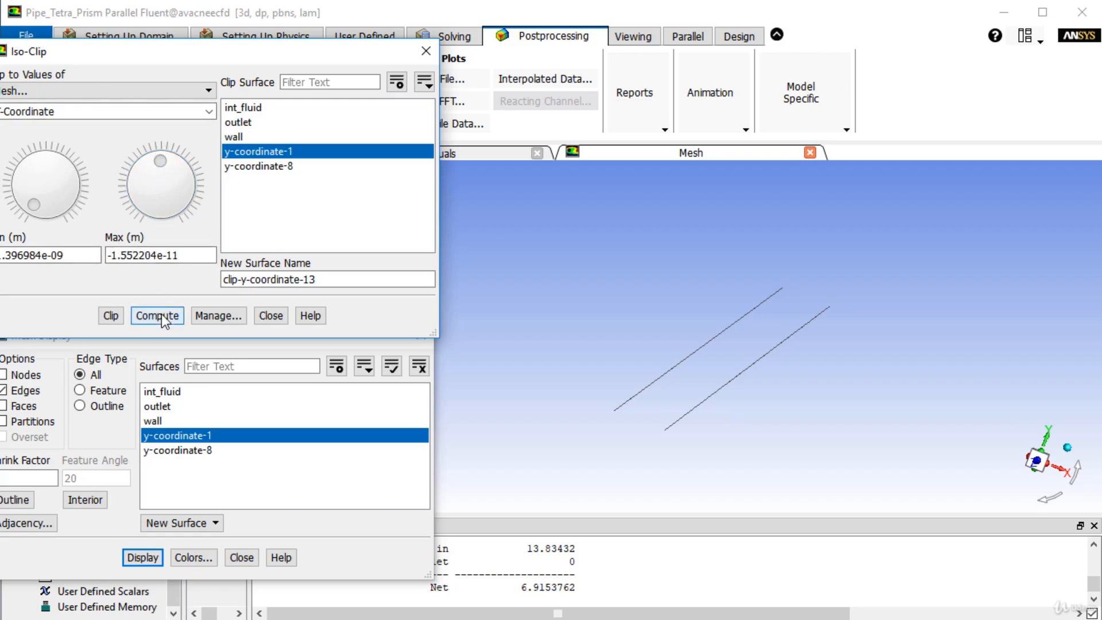
drag(178, 208, 168, 160)
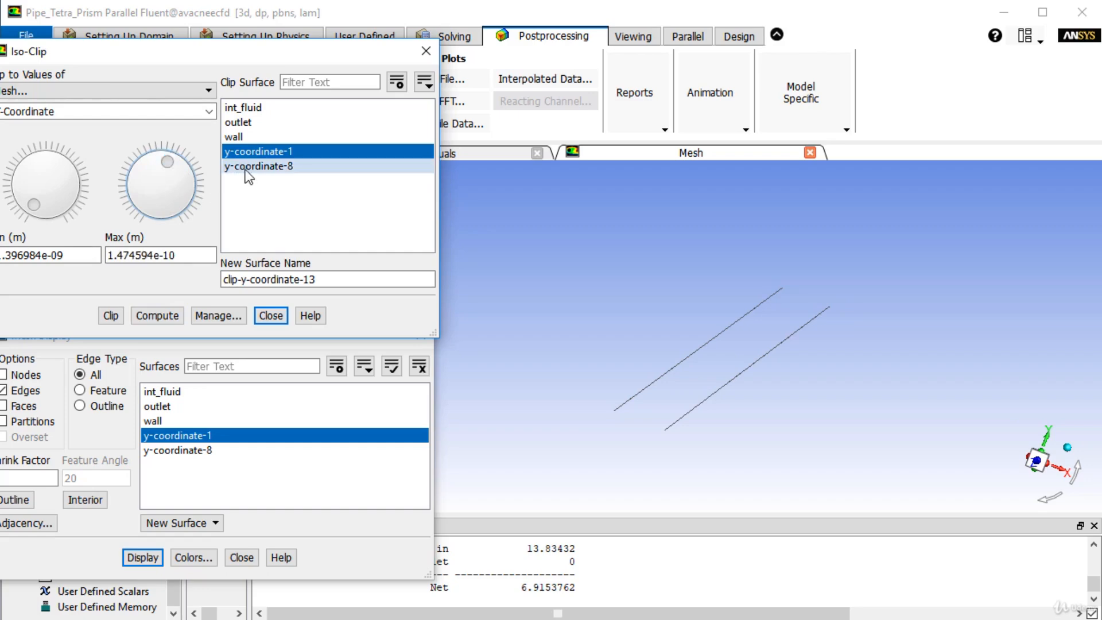
- Compare the two Y-Coordinate surfaces by displaying y-coordinate-8 alone and y-coordinate-1 alone
drag(226, 61, 310, 226)
click(187, 84)
click(161, 96)
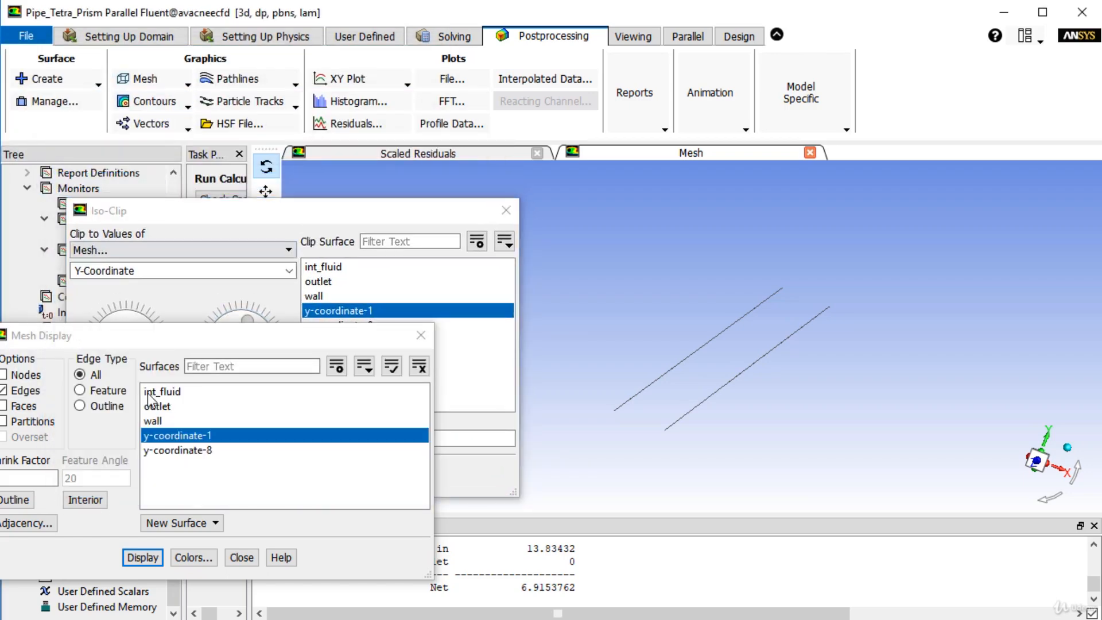
click(146, 524)
click(125, 556)
click(166, 450)
click(184, 422)
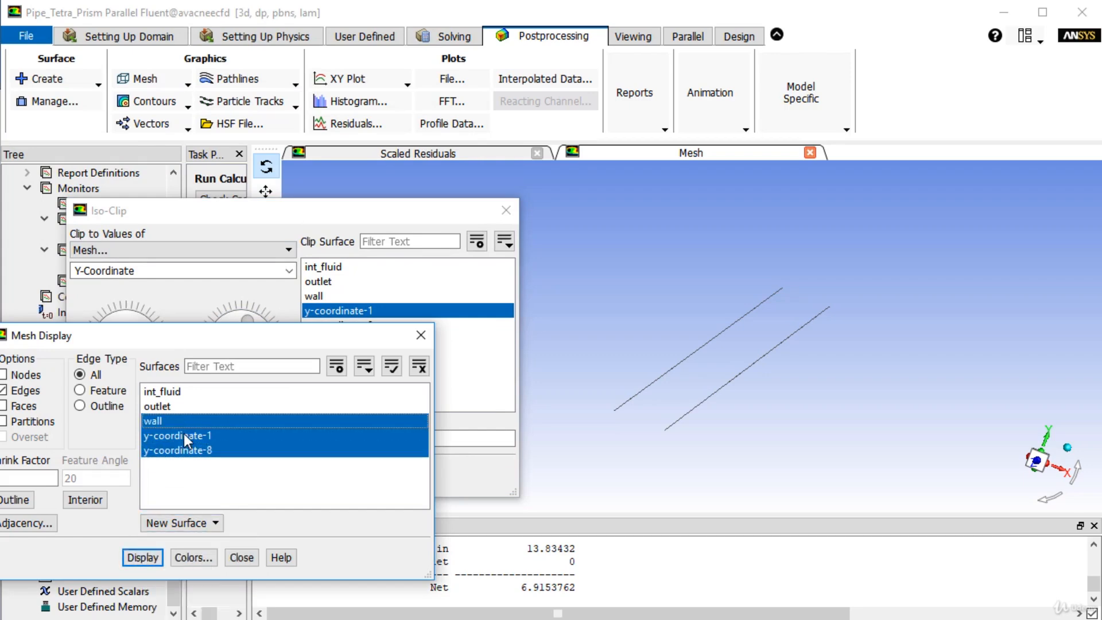
click(183, 435)
click(143, 557)
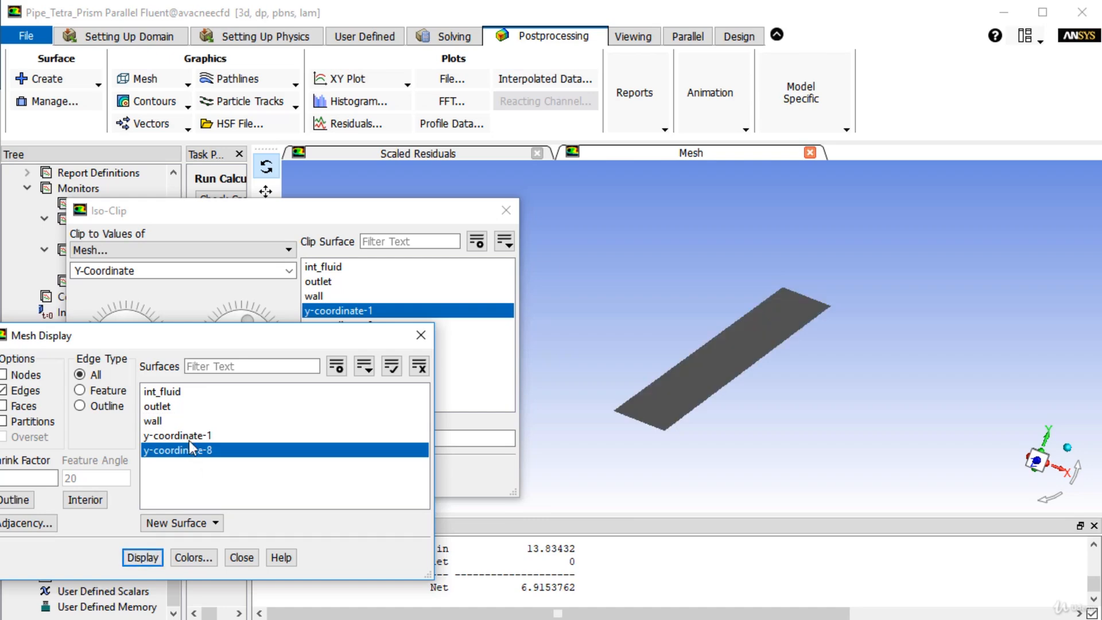
click(185, 436)
click(167, 450)
click(140, 556)
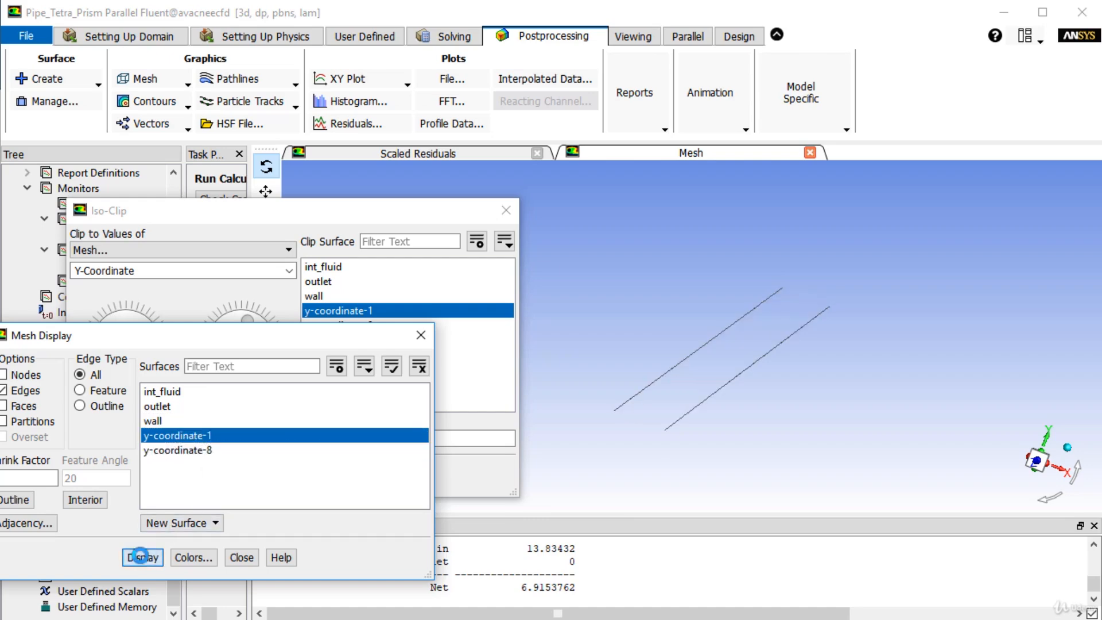
- Clip surface y-coordinate-1 by X-Coordinate over its computed range, with the maximum lowered to -0.006109577 m
click(194, 214)
click(288, 270)
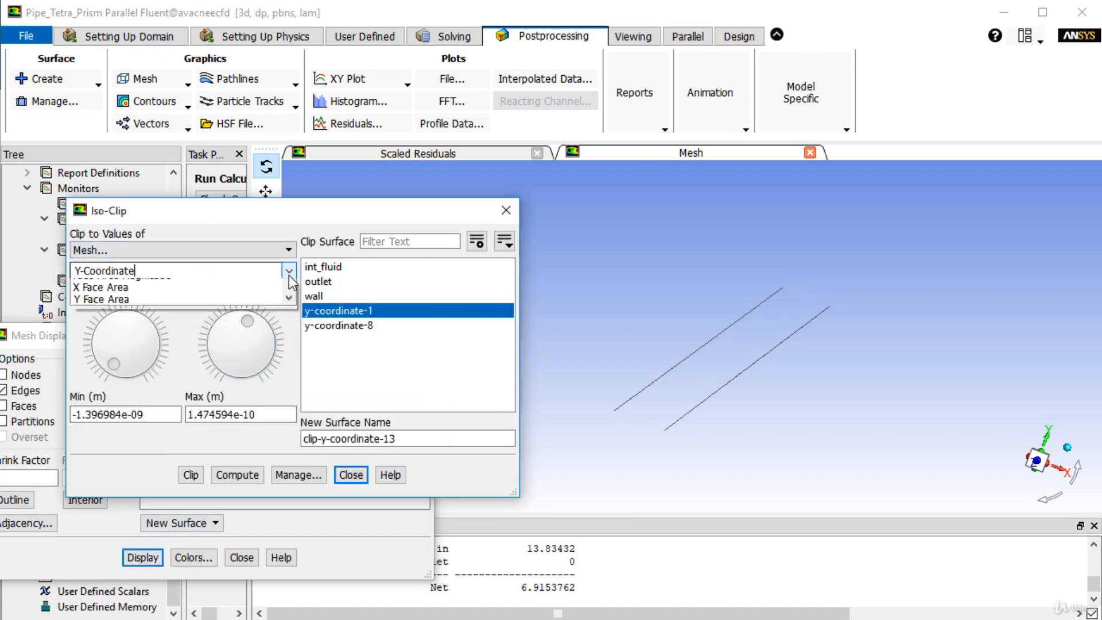
click(114, 283)
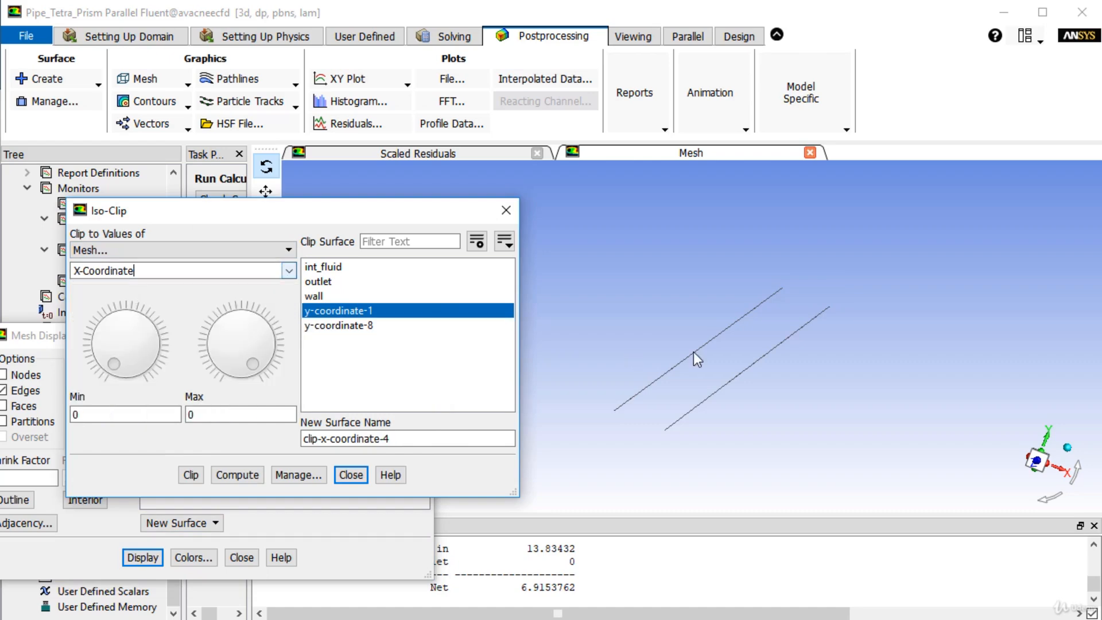
click(248, 484)
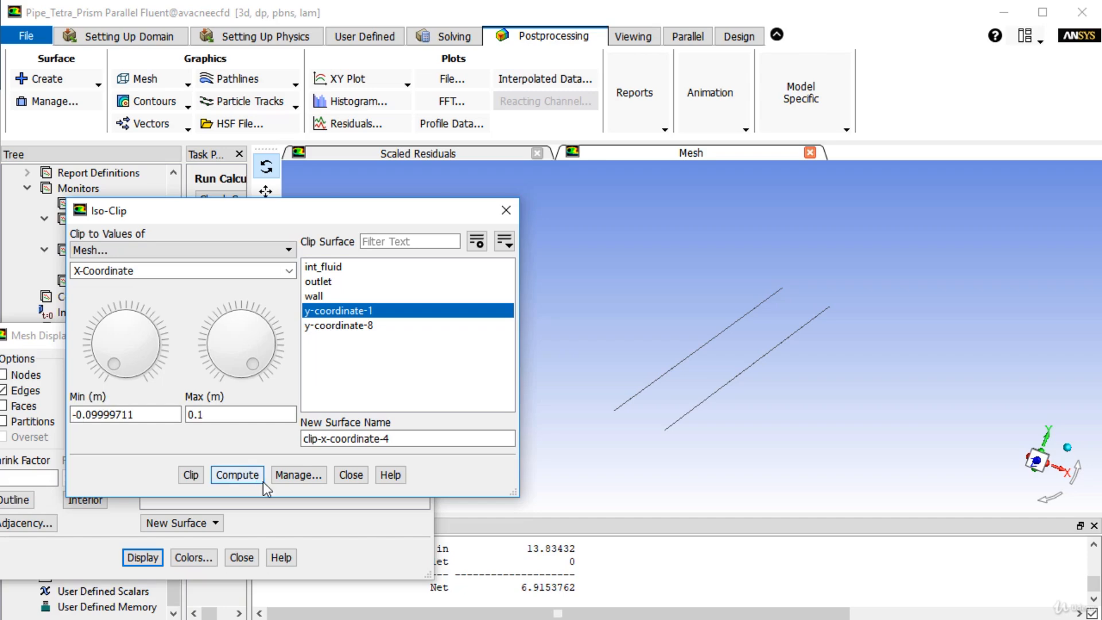
drag(255, 361, 237, 320)
click(191, 474)
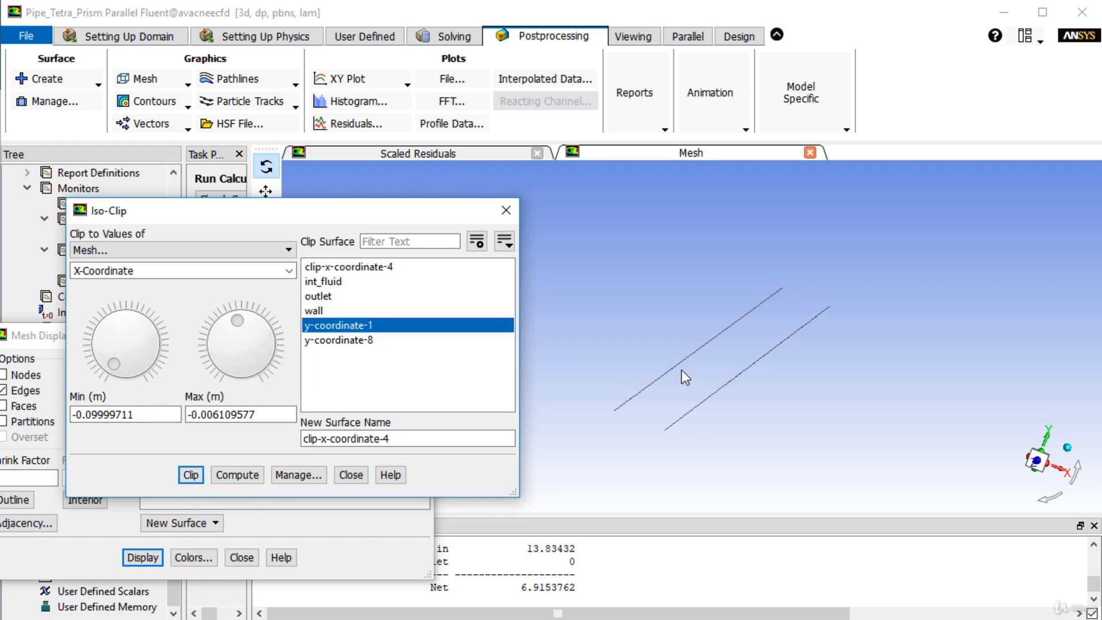
- Display only the clipped surface clip-x-coordinate-4 in the mesh view
click(143, 79)
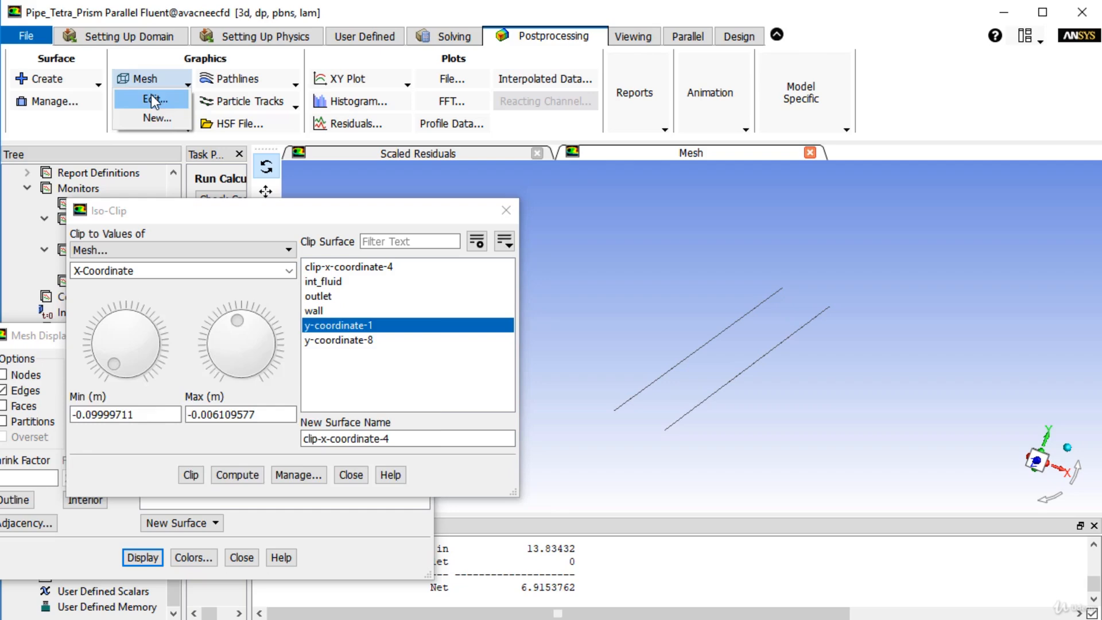
click(153, 102)
click(180, 450)
click(191, 392)
click(133, 555)
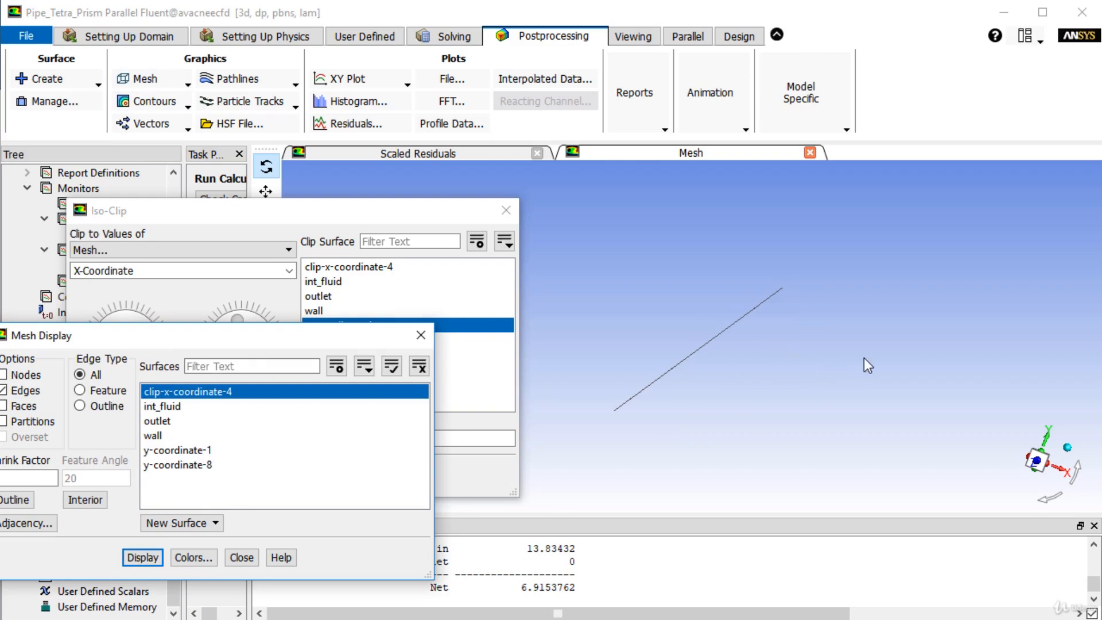
- Clip surface y-coordinate-1 by X-Coordinate over its computed range, with the minimum raised to 0.00111254 m, and finish iso-clipping
click(195, 237)
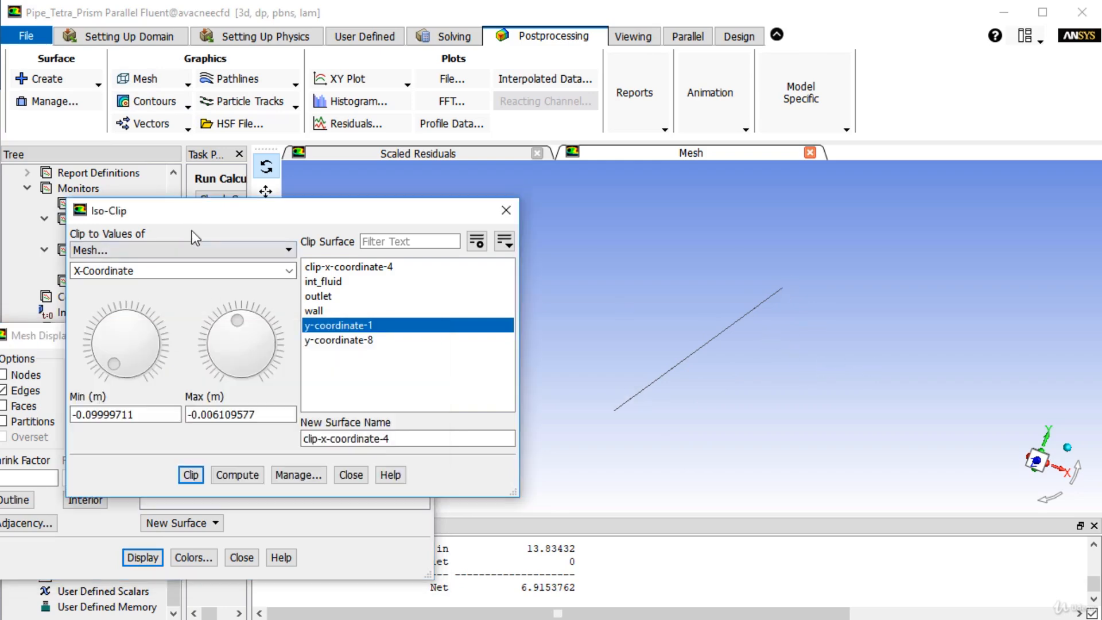
click(232, 474)
click(188, 474)
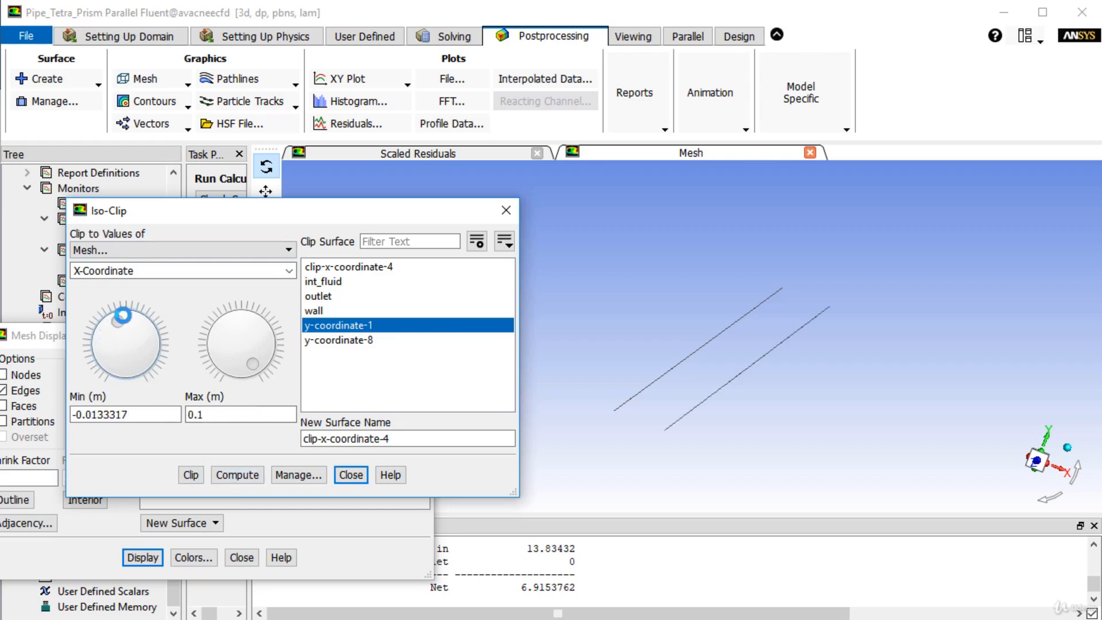
click(351, 475)
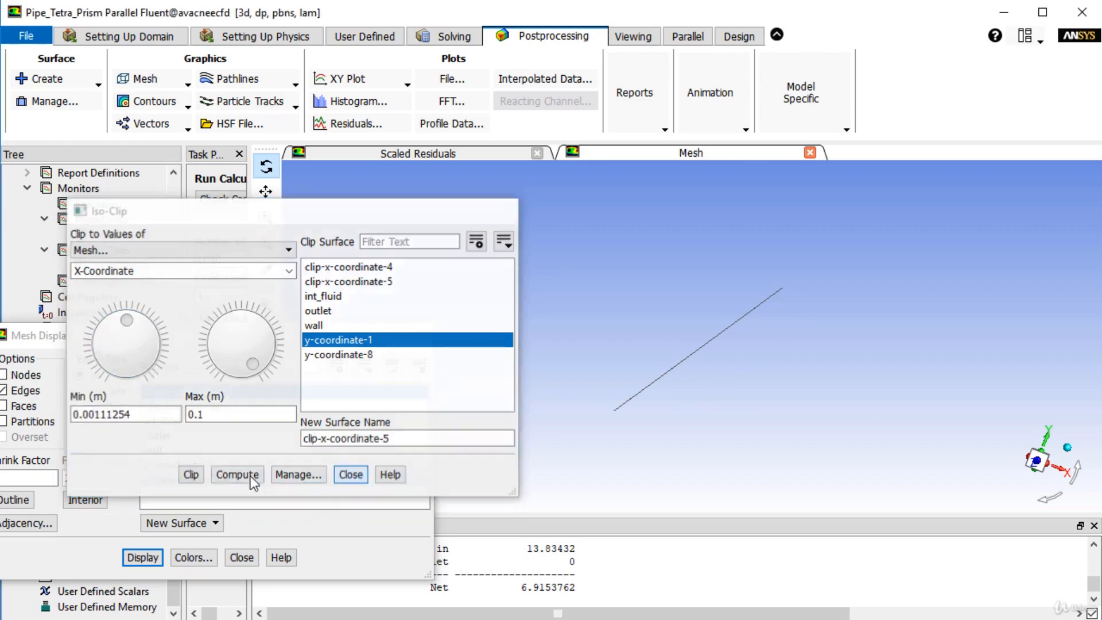
- Display only the clipped surface clip-x-coordinate-5 and close the mesh display settings
click(211, 405)
click(212, 394)
click(143, 558)
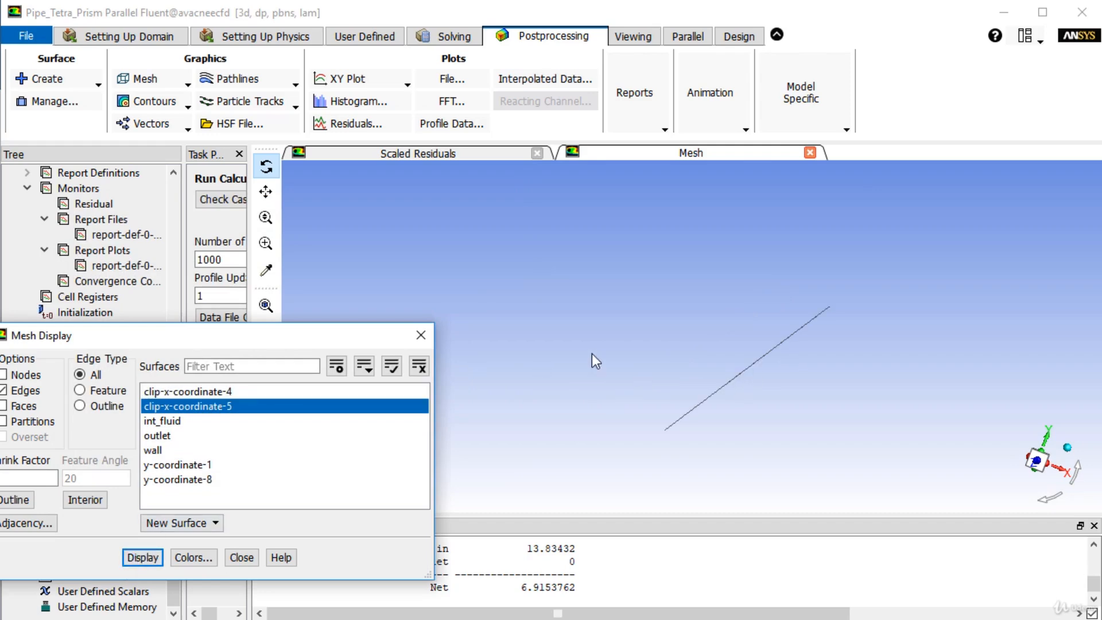
click(421, 335)
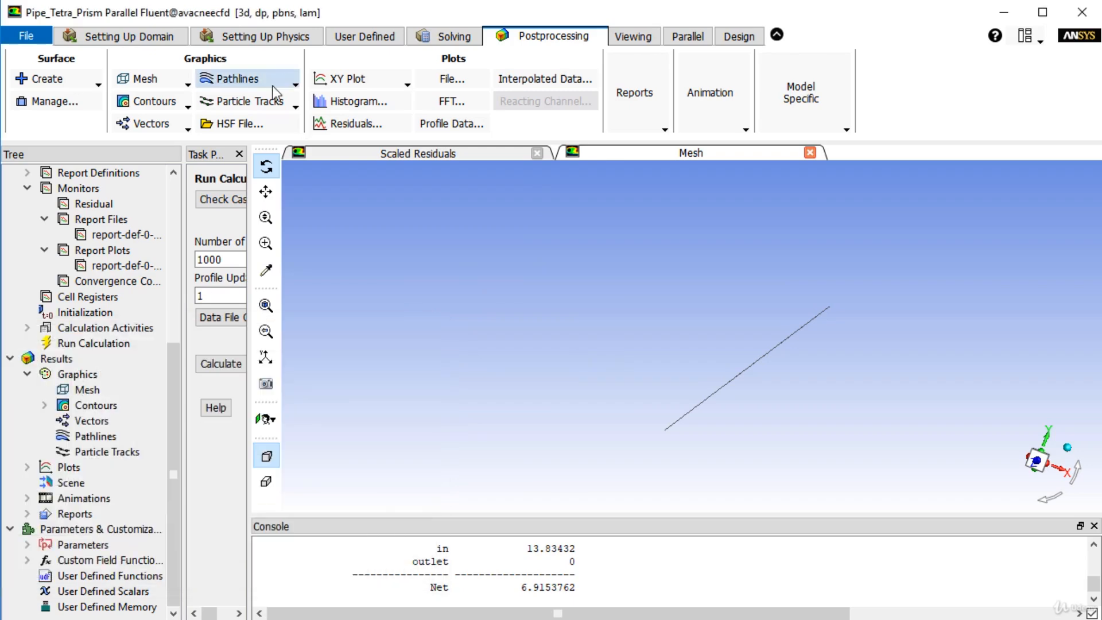
- Open the solution XY plot setup and bring the Reference Values fully into view to check area, density and velocity
click(344, 79)
click(353, 99)
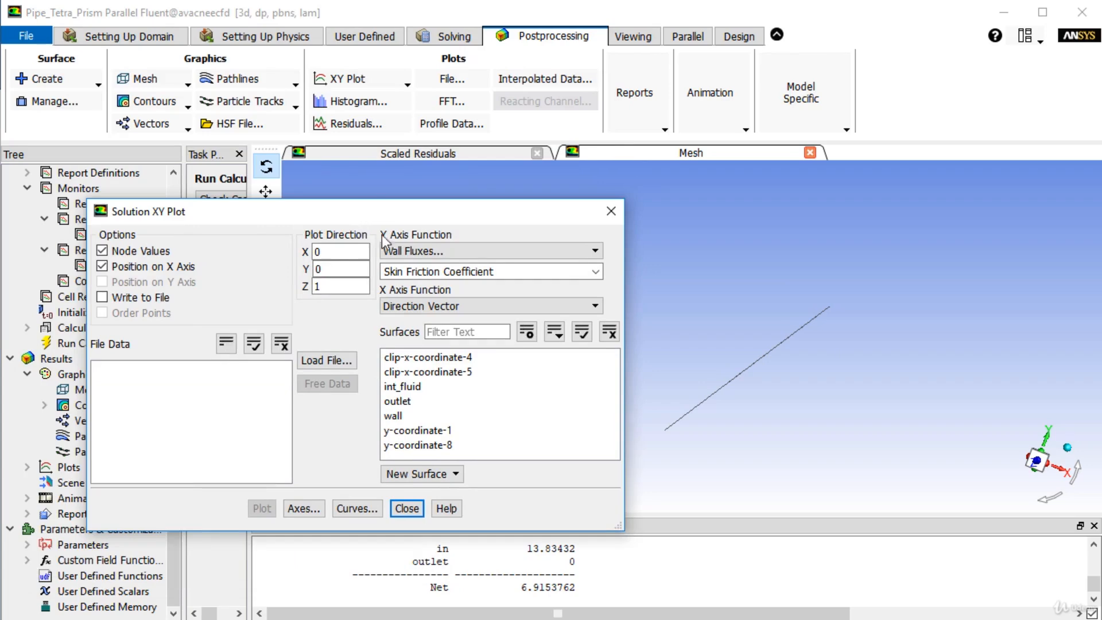
click(647, 117)
click(666, 147)
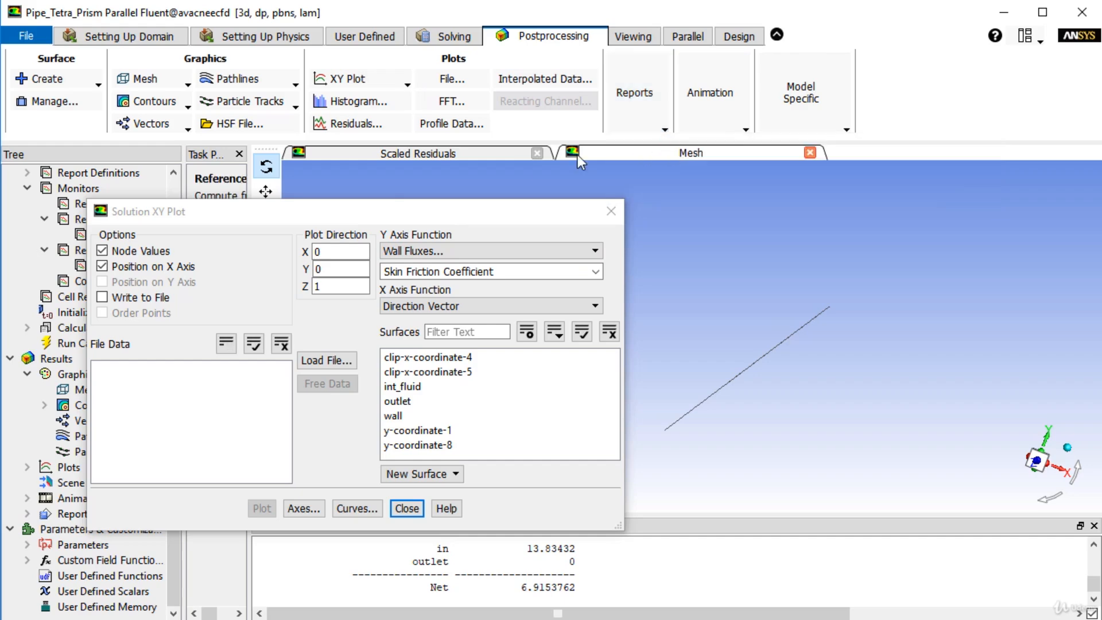
drag(330, 221, 629, 278)
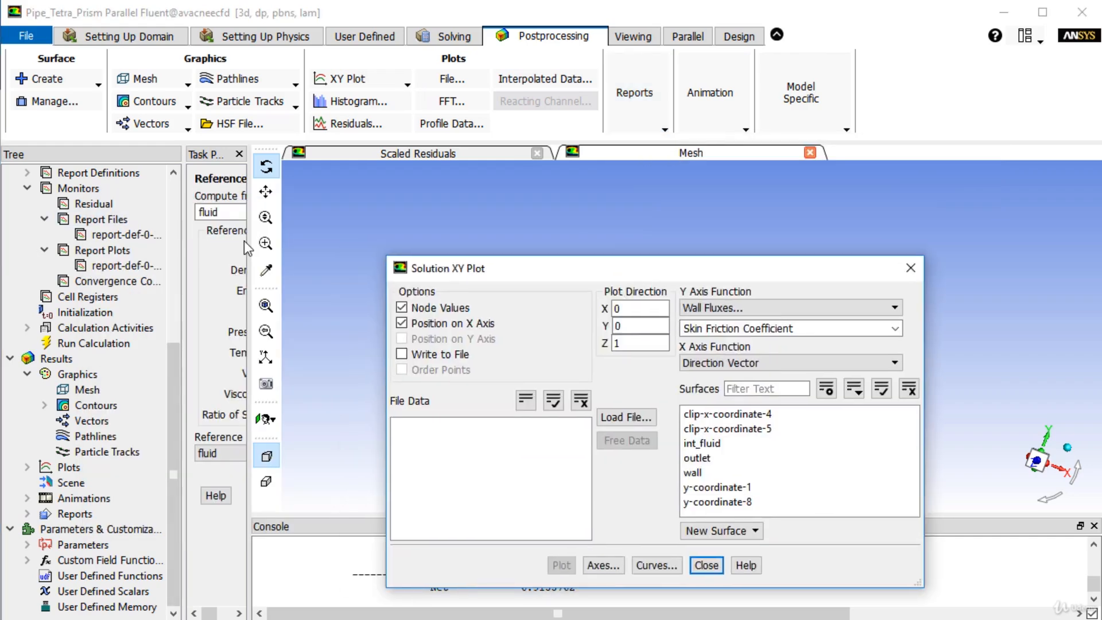
drag(248, 246, 637, 202)
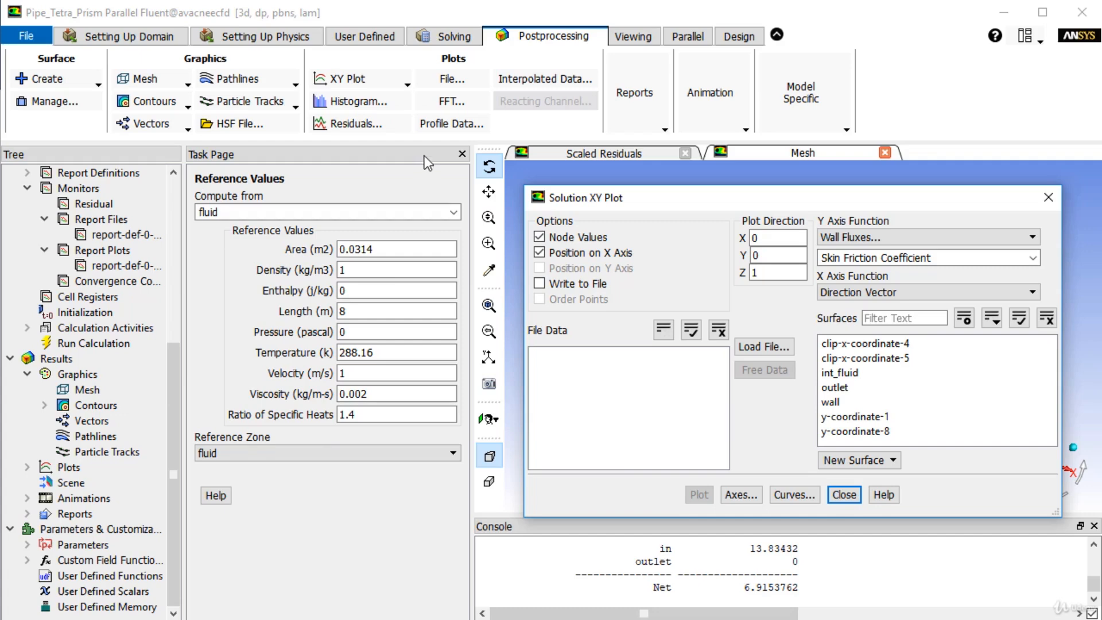
mouse_move(686, 199)
mouse_down()
mouse_move(570, 198)
mouse_move(686, 208)
mouse_up()
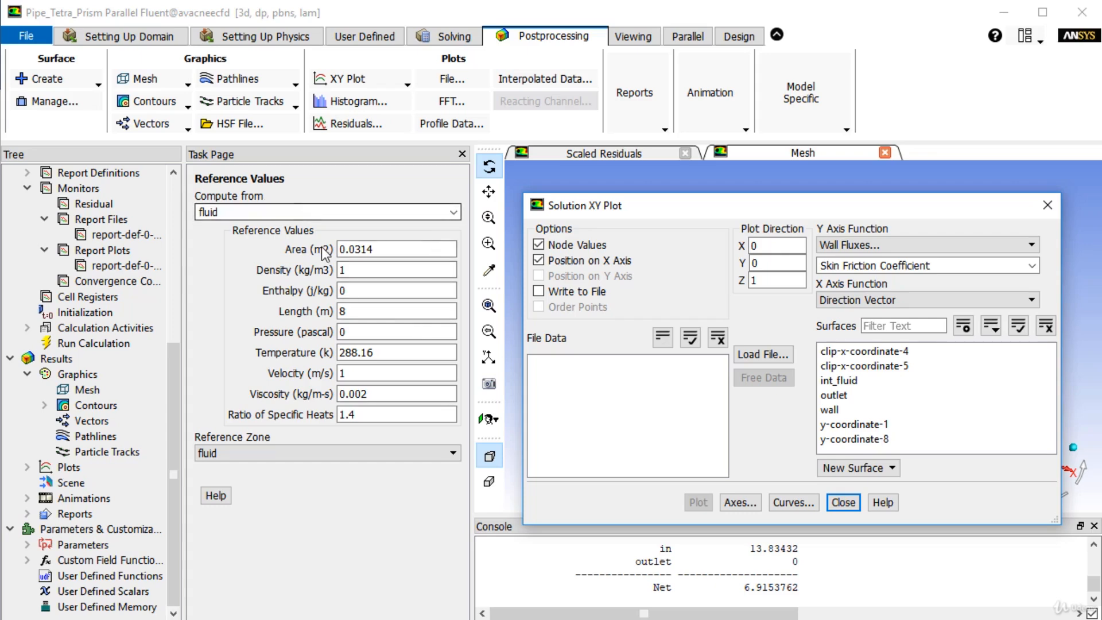
drag(717, 208, 382, 205)
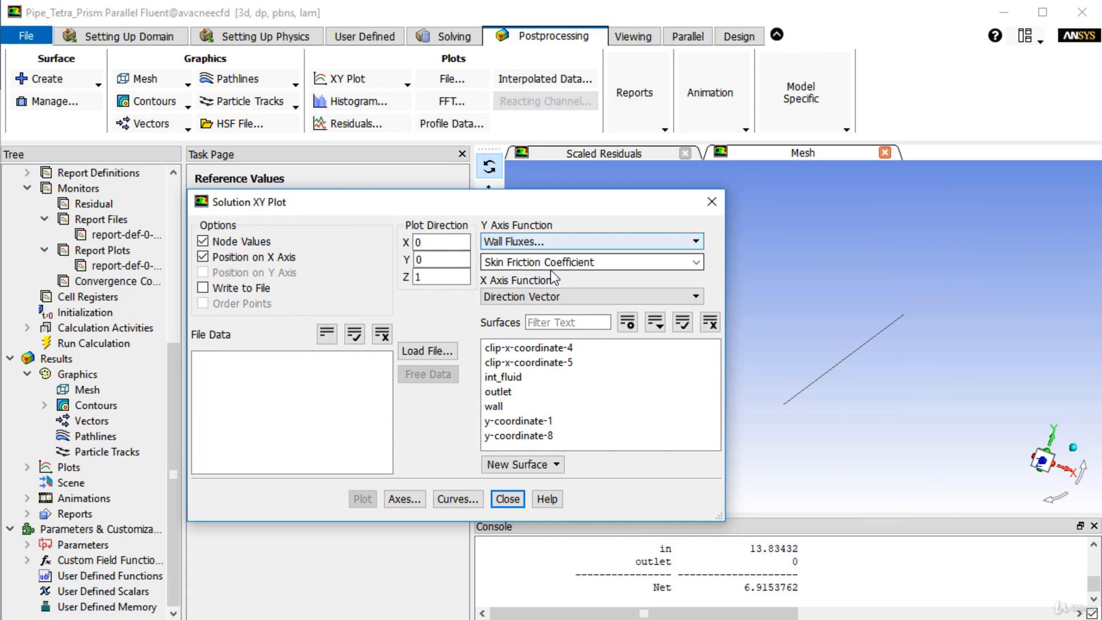
- Plot the Wall Fluxes Skin Friction Coefficient along the Z direction for surfaces clip-x-coordinate-4 and clip-x-coordinate-5
click(597, 242)
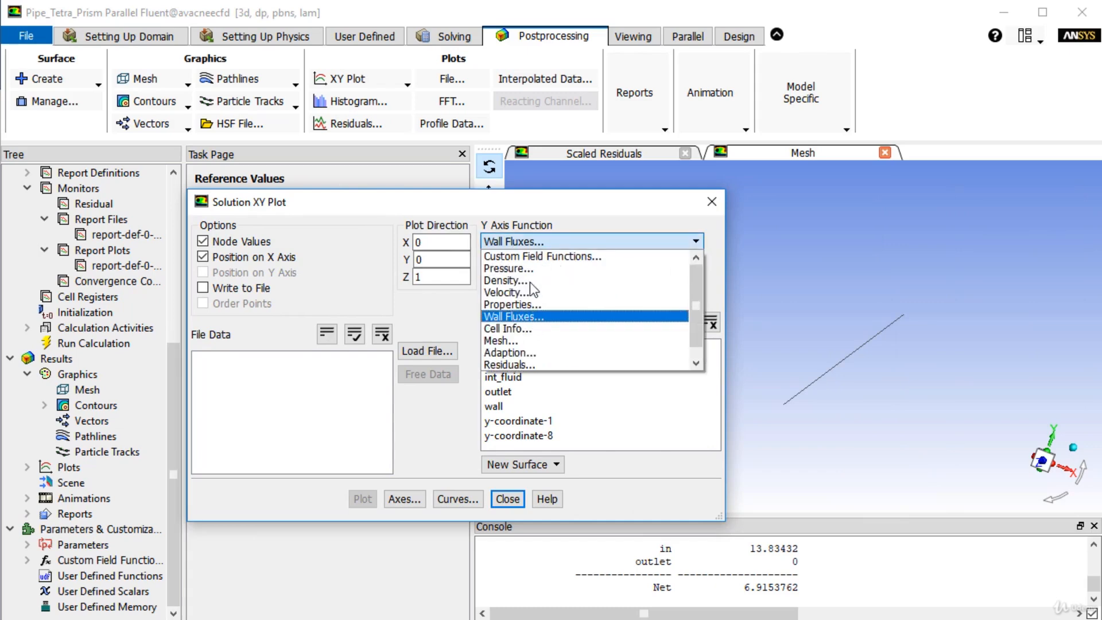
click(513, 318)
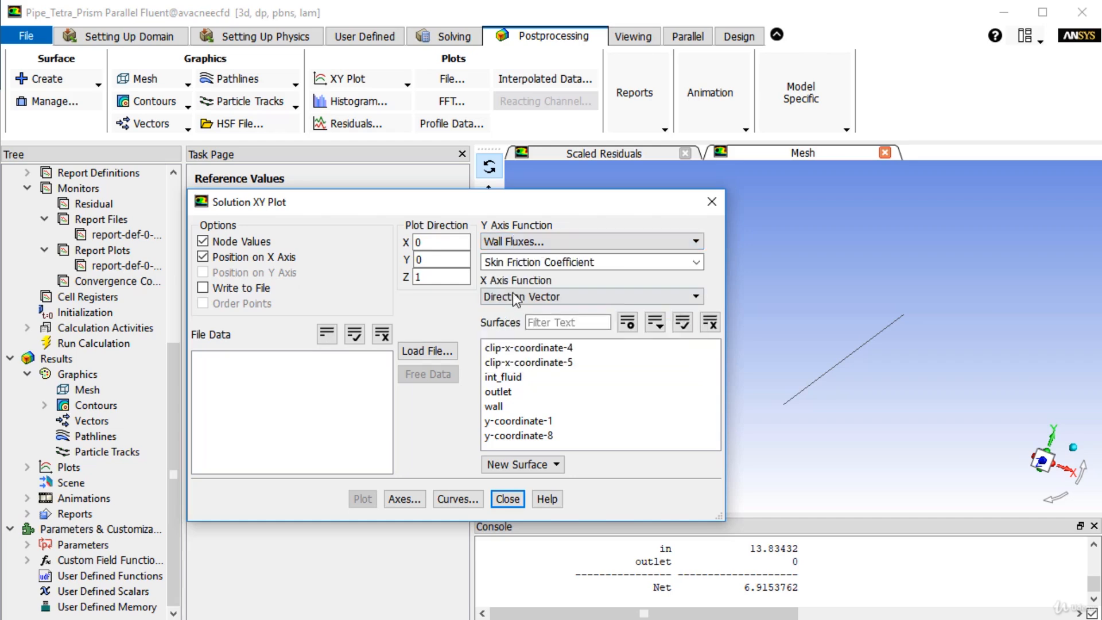
click(696, 261)
click(697, 262)
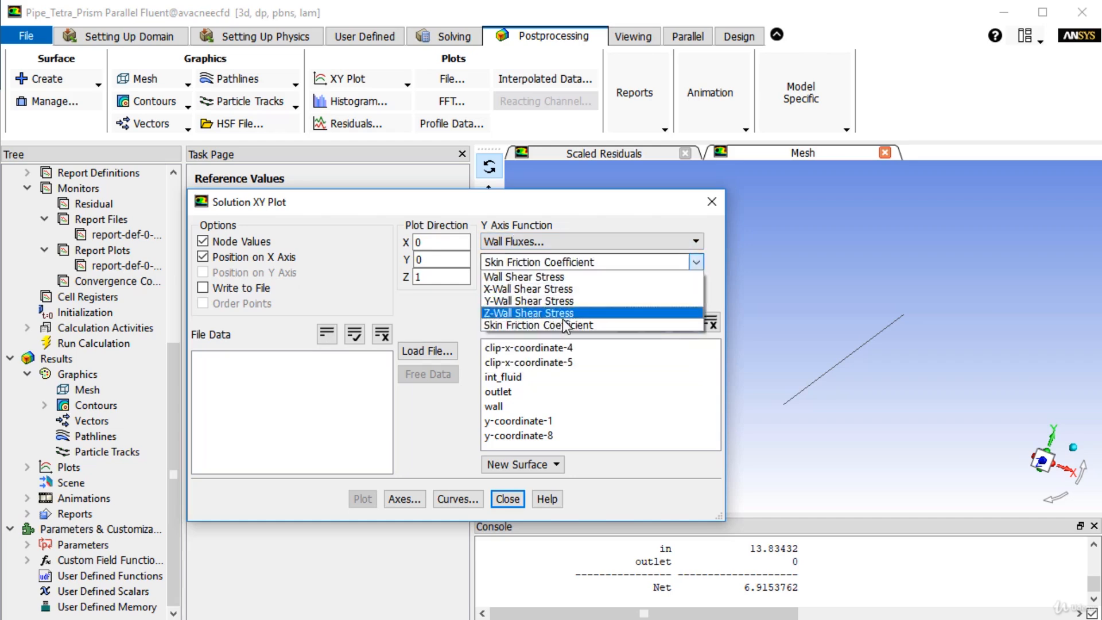
click(531, 326)
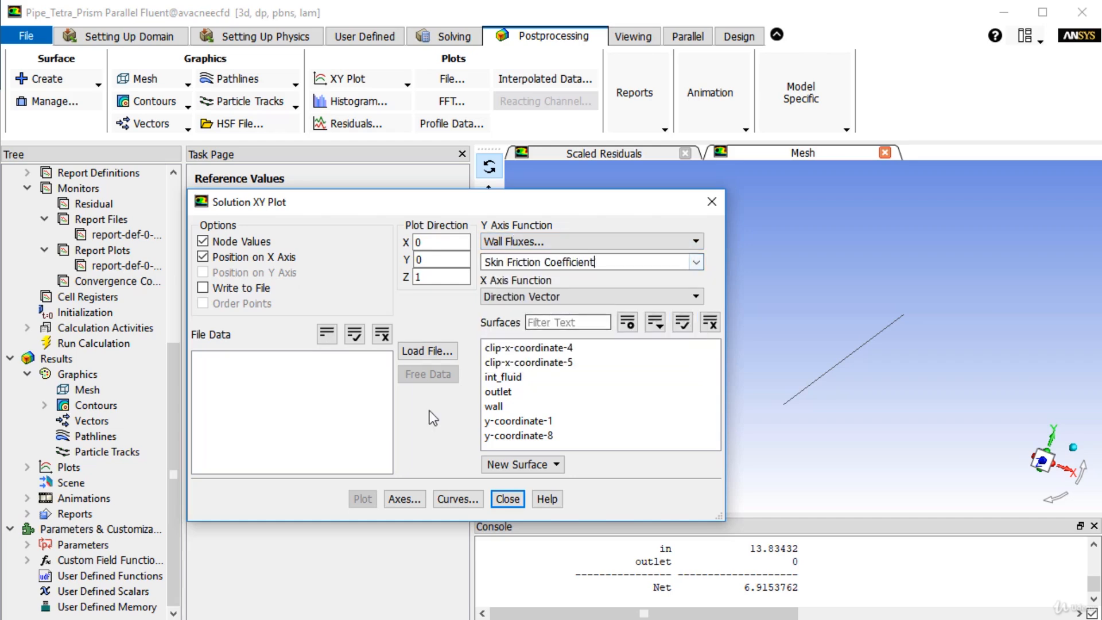
click(559, 363)
click(558, 352)
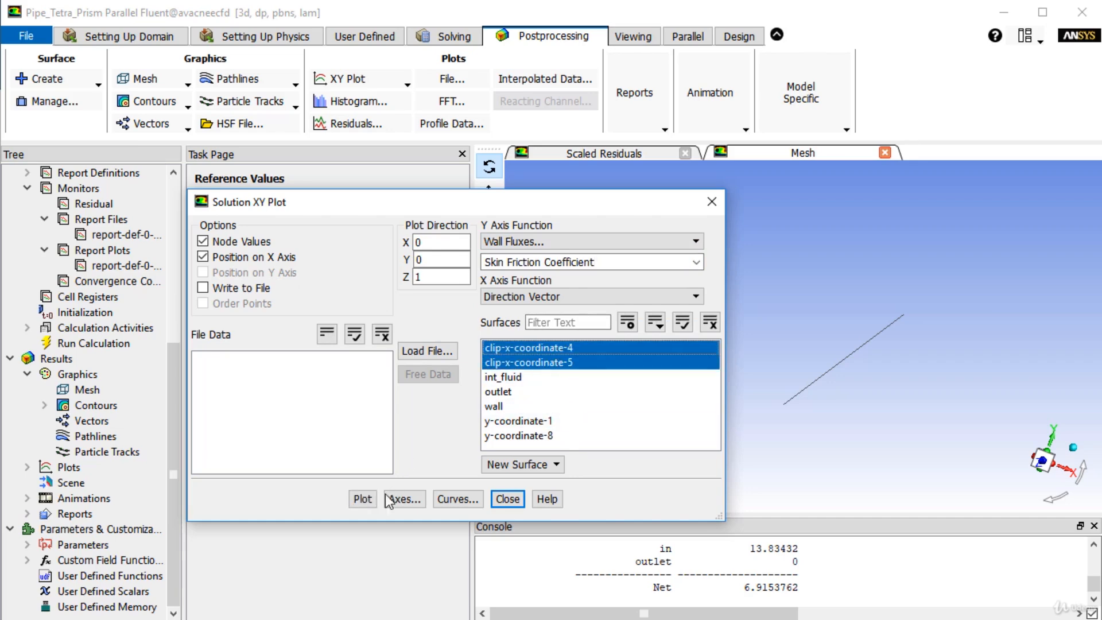
click(364, 497)
- Replot the Skin Friction Coefficient for surface clip-x-coordinate-4 only
drag(609, 210, 367, 146)
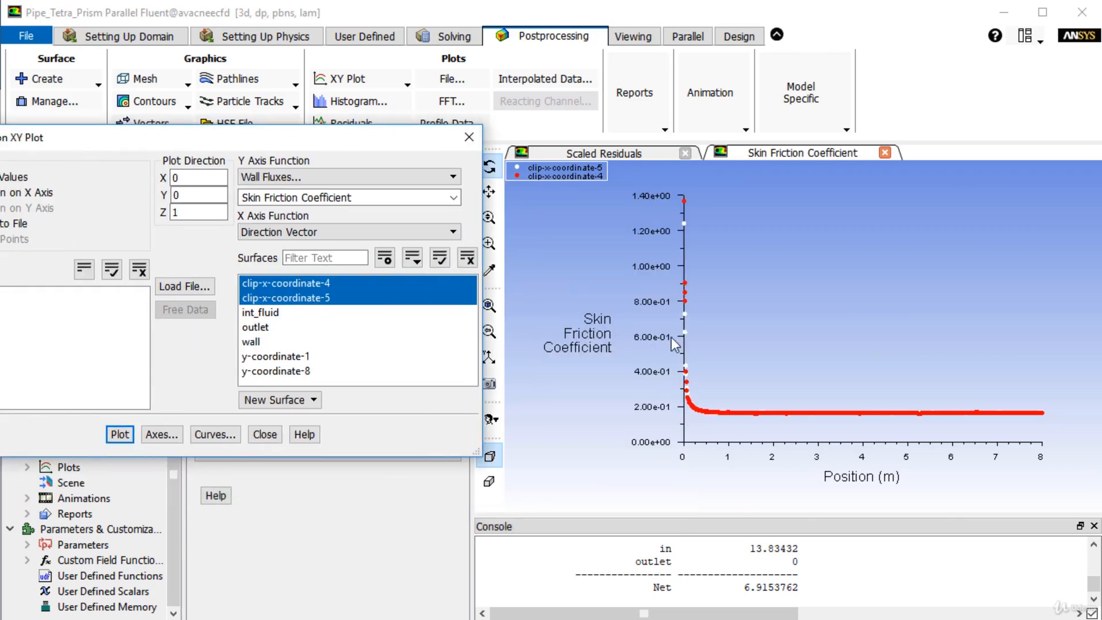
click(293, 300)
click(120, 434)
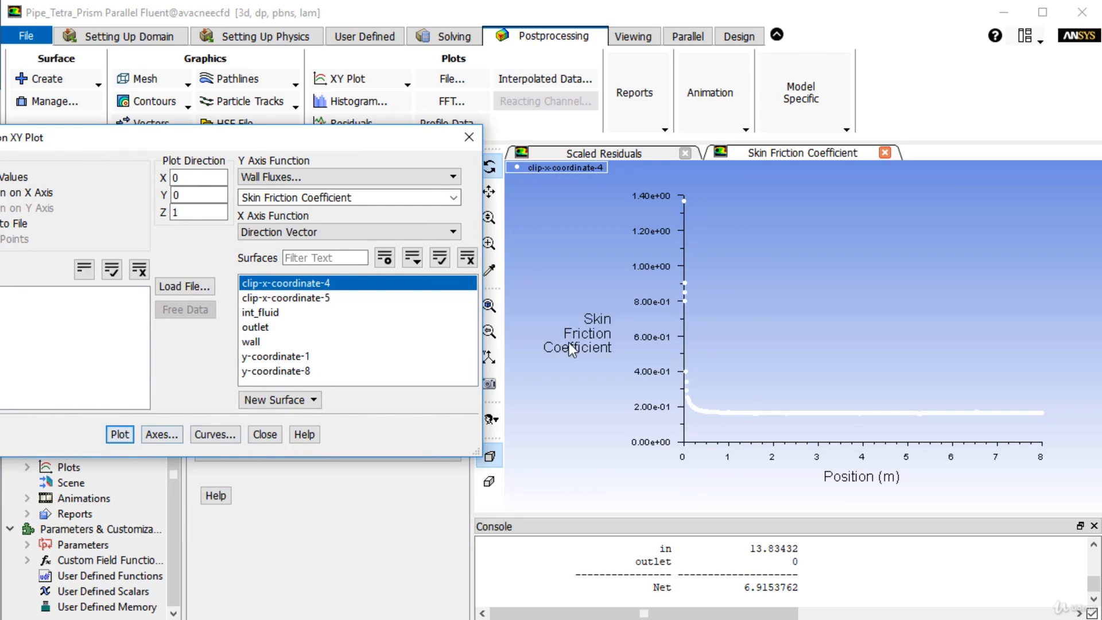
- Write the clip-x-coordinate-4 plot data to an XY file named "skin friction"
drag(168, 144, 374, 173)
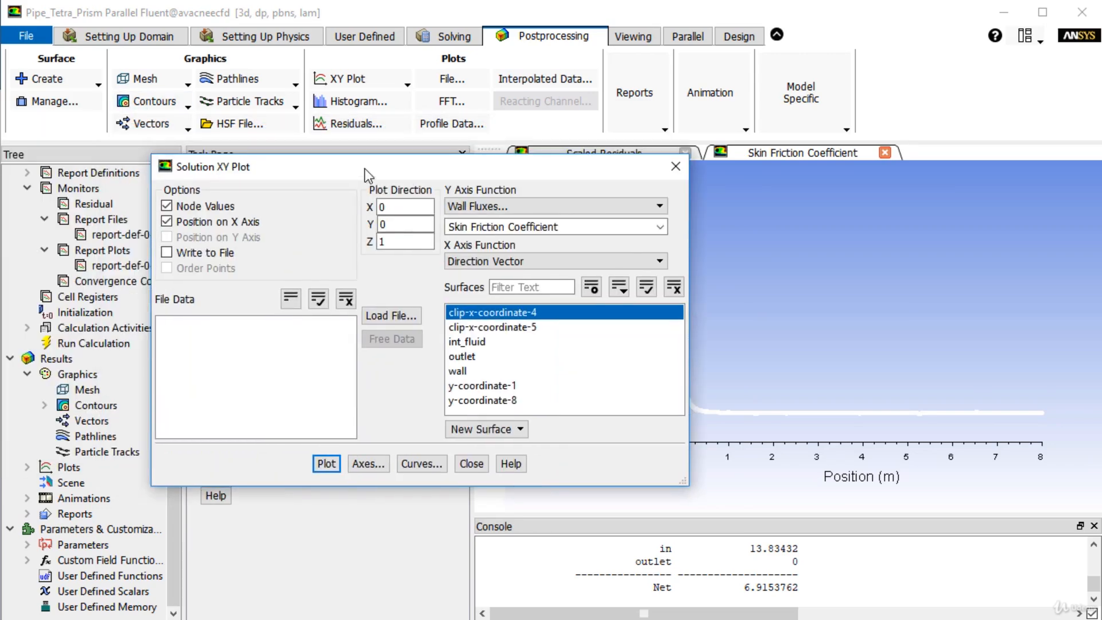
click(189, 253)
click(325, 463)
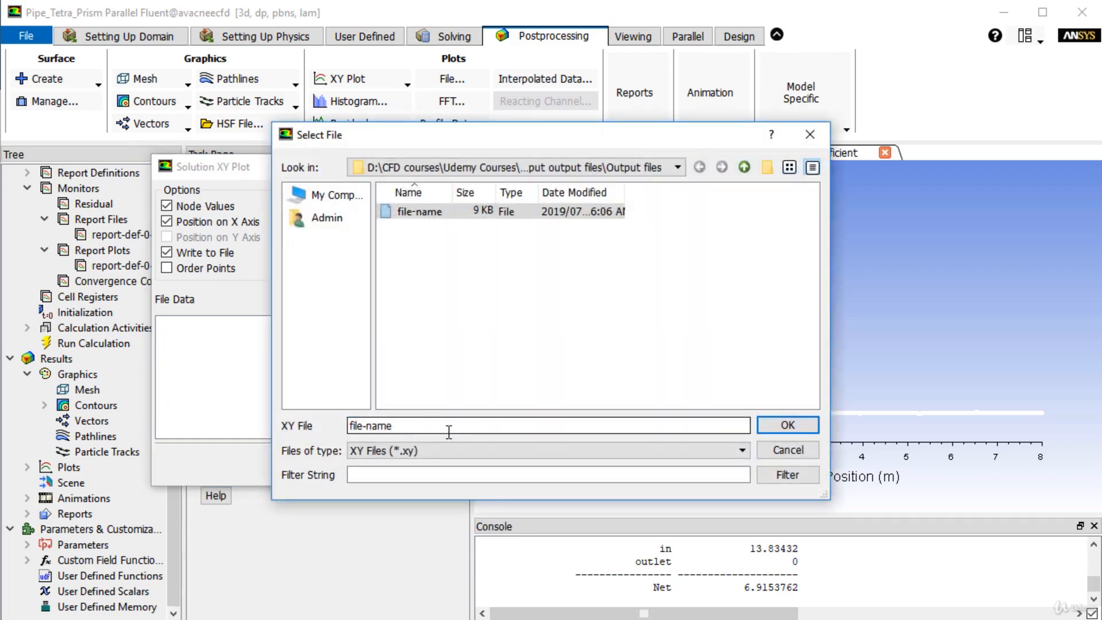
text(s)
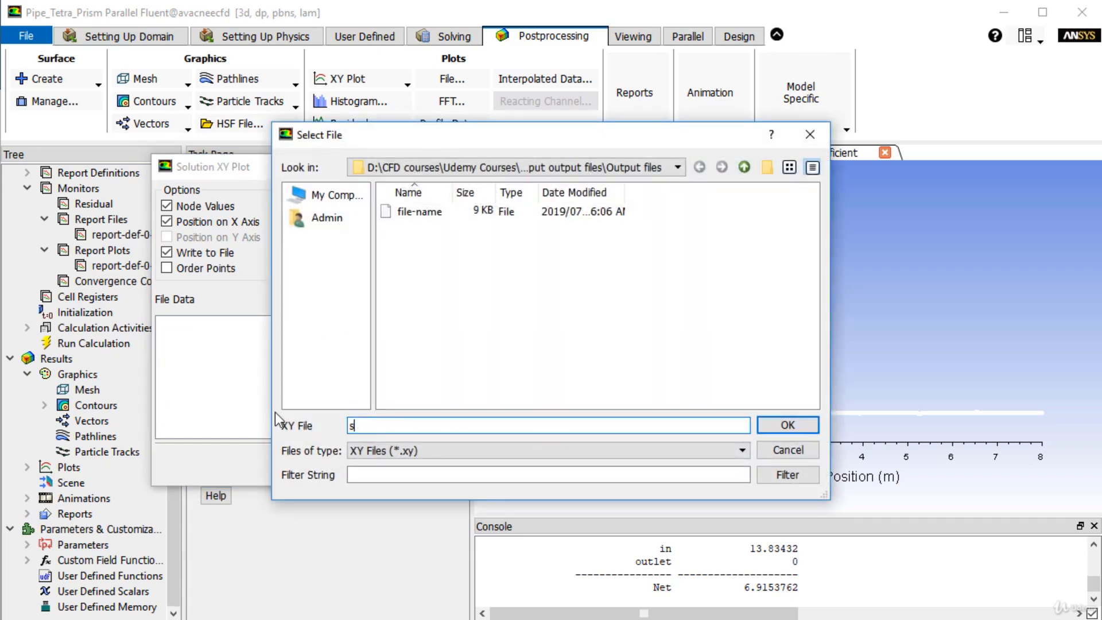
text(kin friction)
click(803, 425)
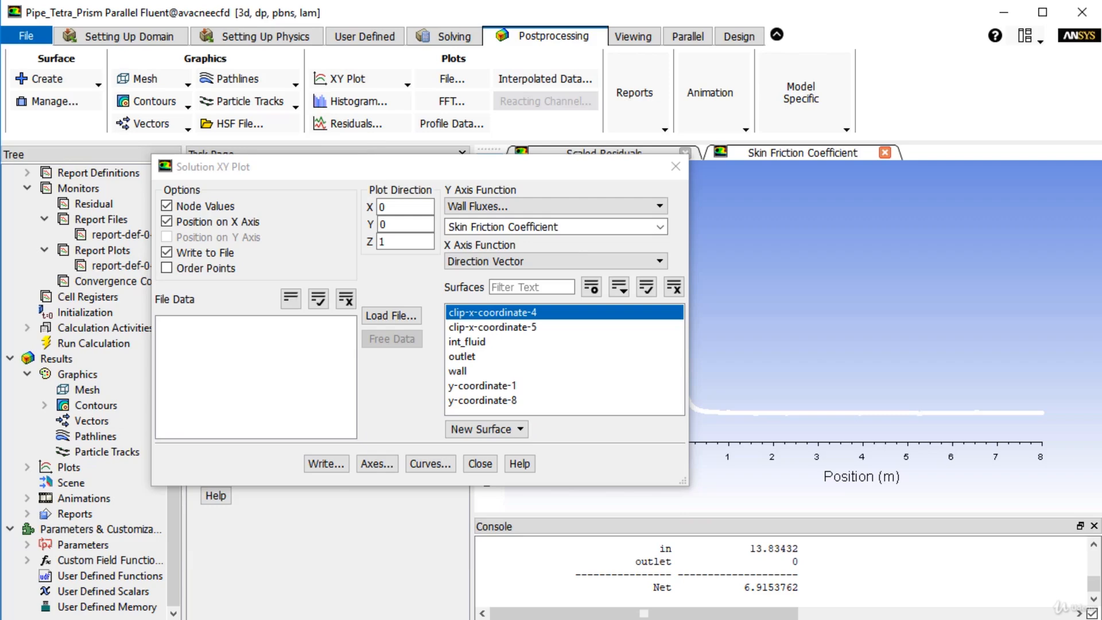
- Switch to the Output files folder in File Explorer and open the skin friction file in Notepad++
click(359, 619)
right_click(402, 259)
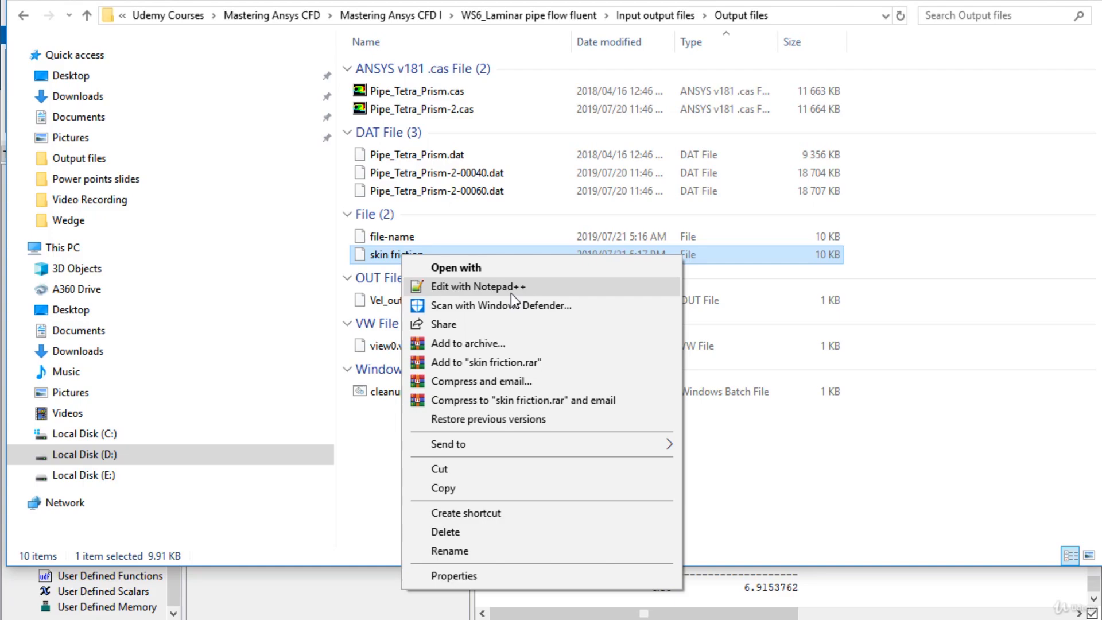
click(510, 292)
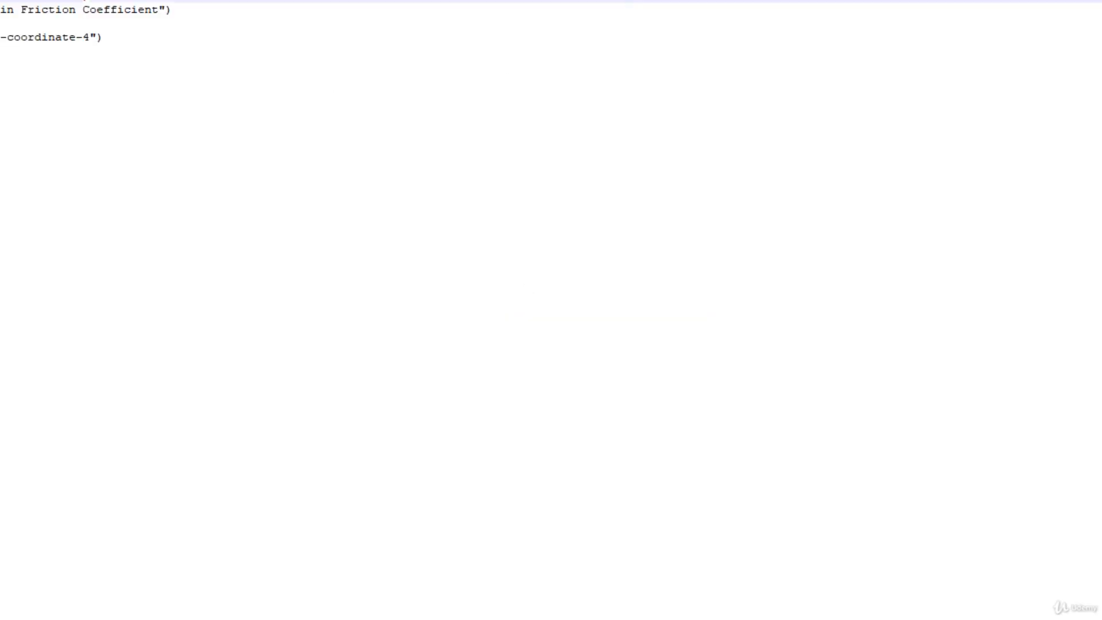
- Examine the exported skin friction coefficients along the pipe, down to the last data line of the file
scroll(385, 219, down, 7)
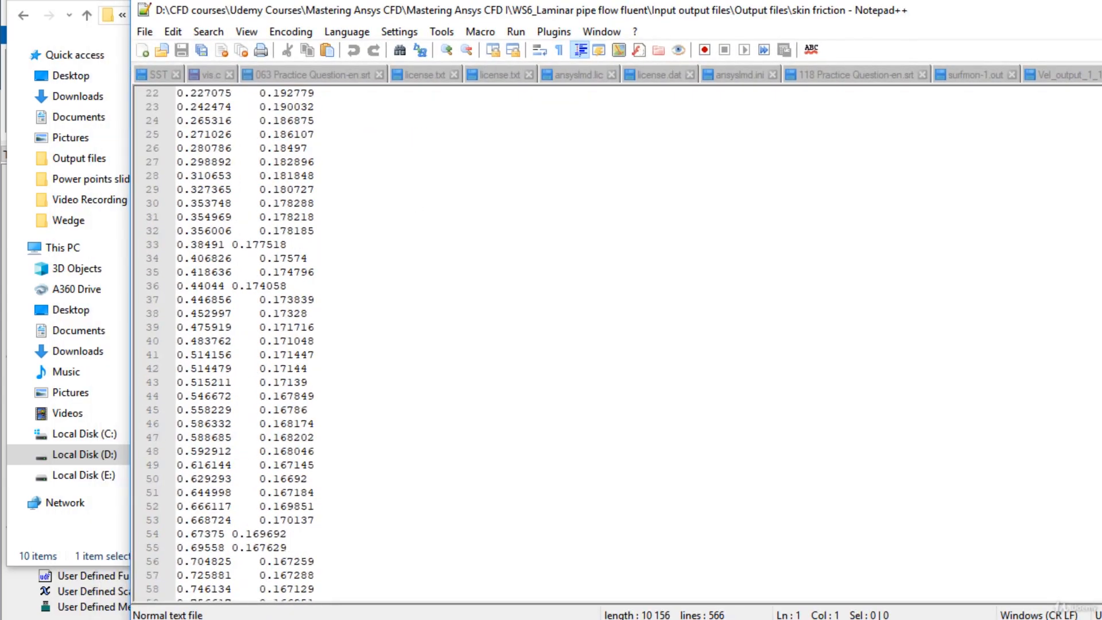
scroll(402, 309, down, 7)
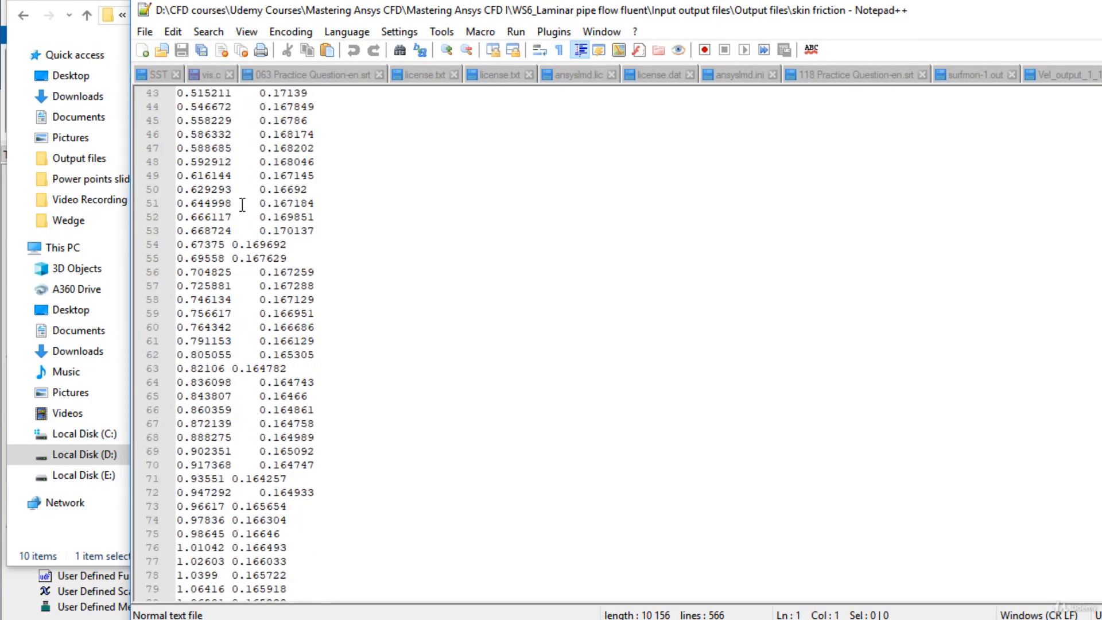
scroll(351, 247, down, 10)
scroll(354, 251, down, 20)
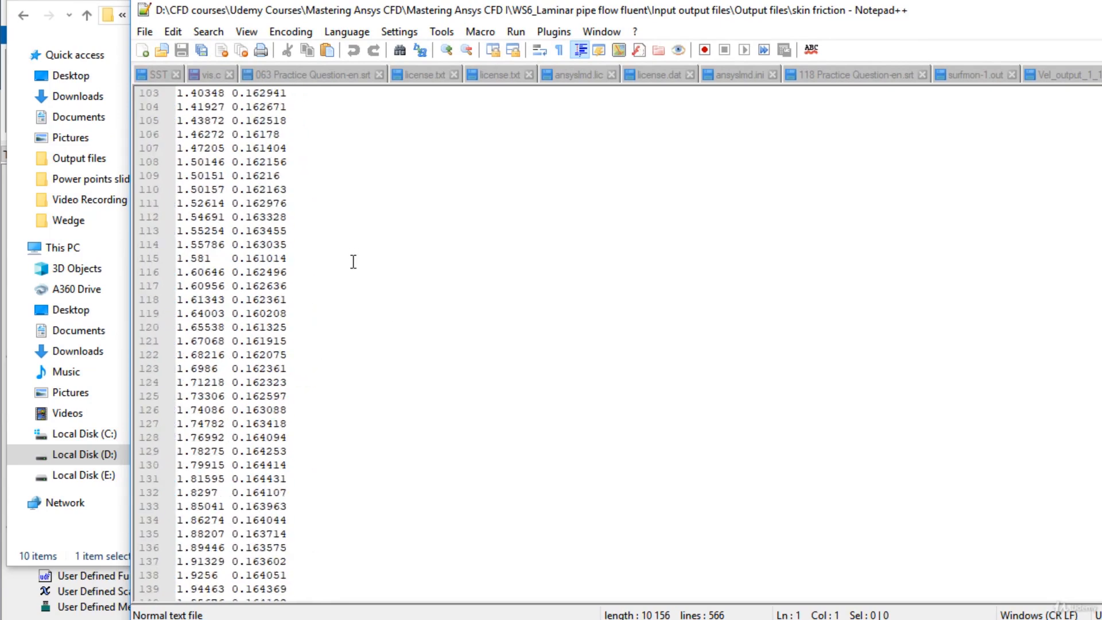
scroll(340, 282, down, 3)
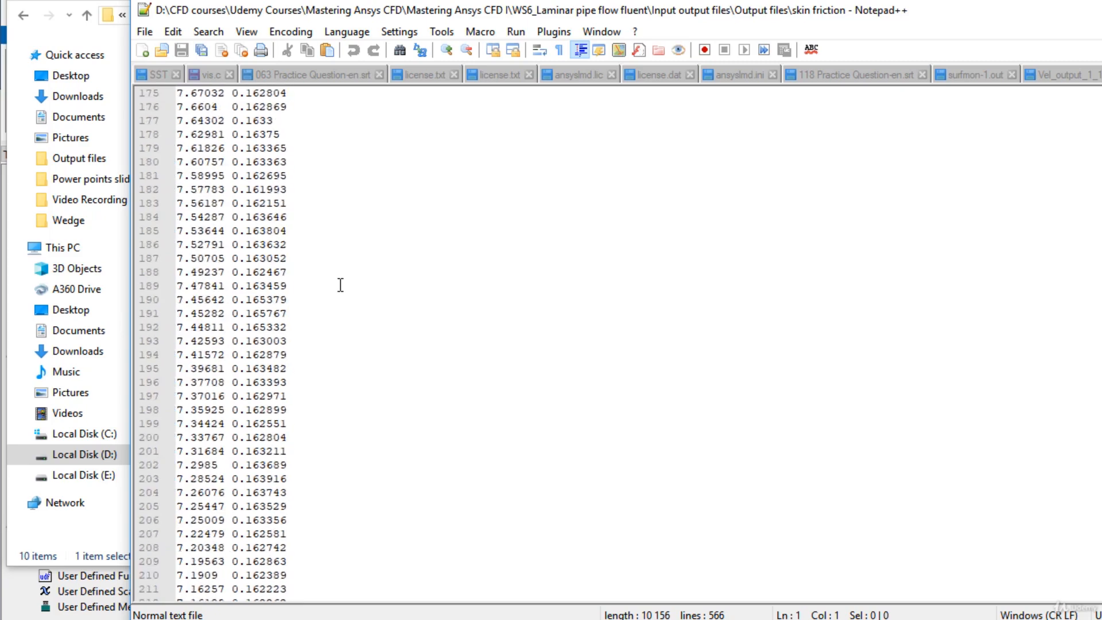
scroll(339, 285, down, 18)
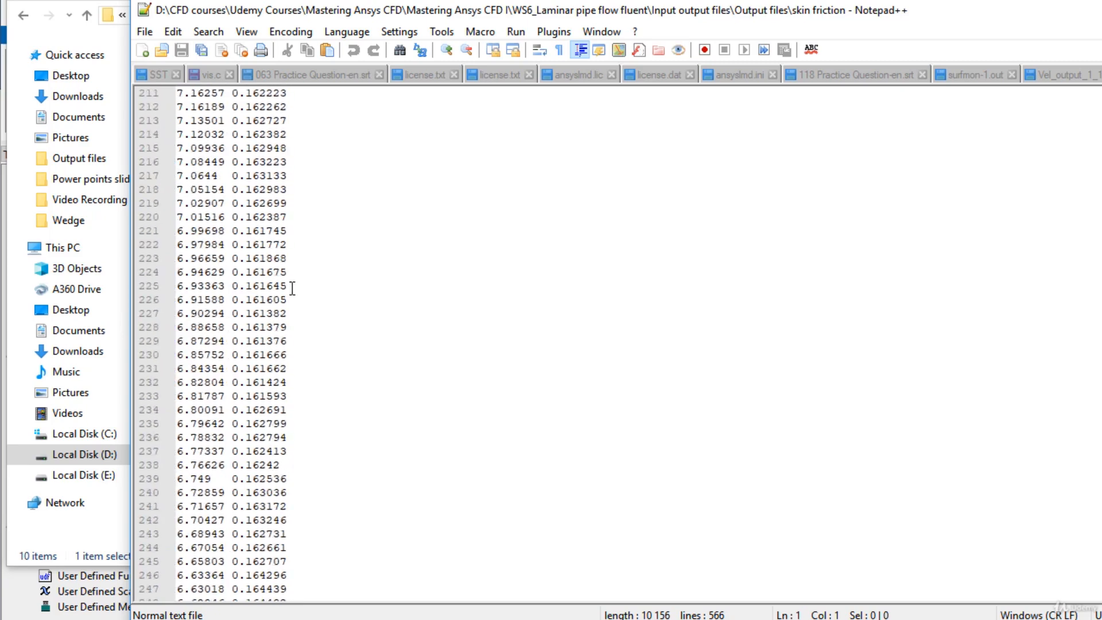
scroll(292, 288, down, 20)
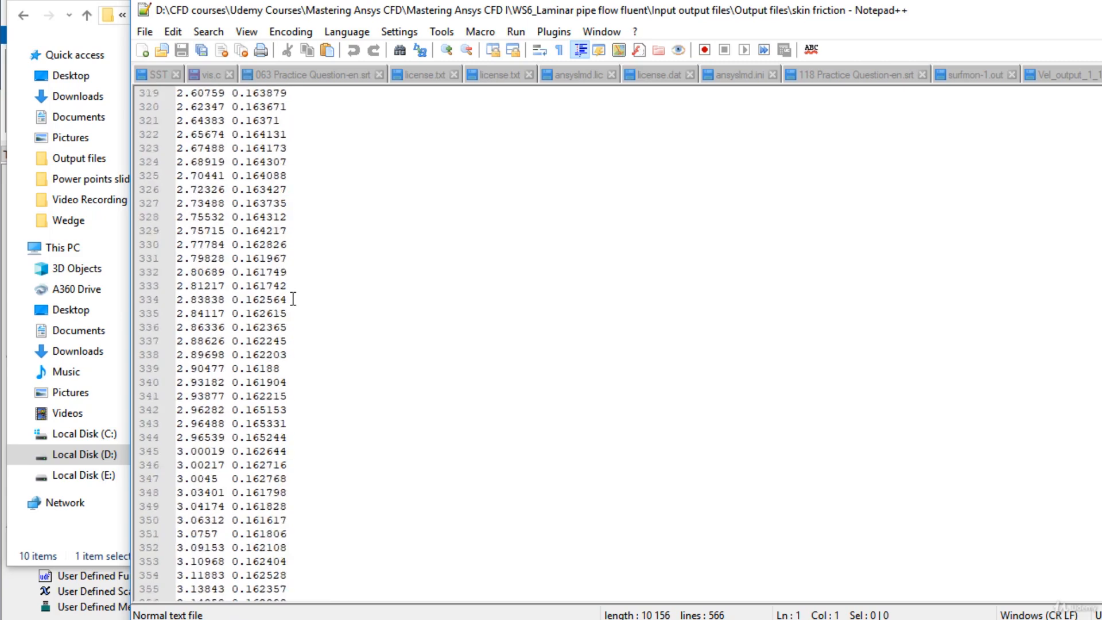
scroll(294, 299, down, 12)
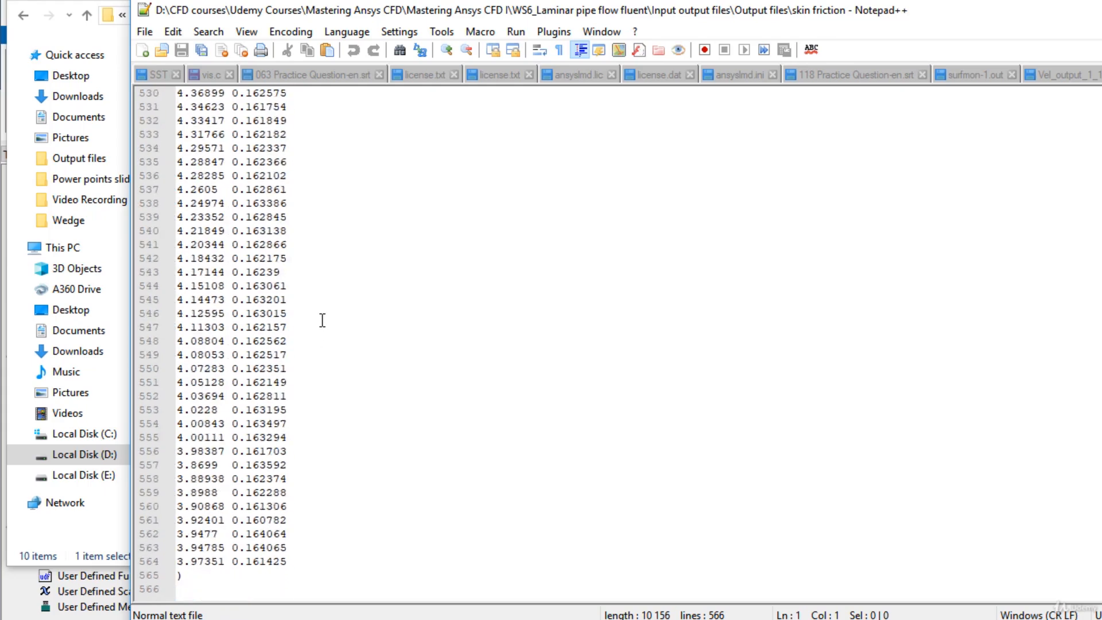
drag(233, 559, 275, 559)
drag(283, 553, 287, 560)
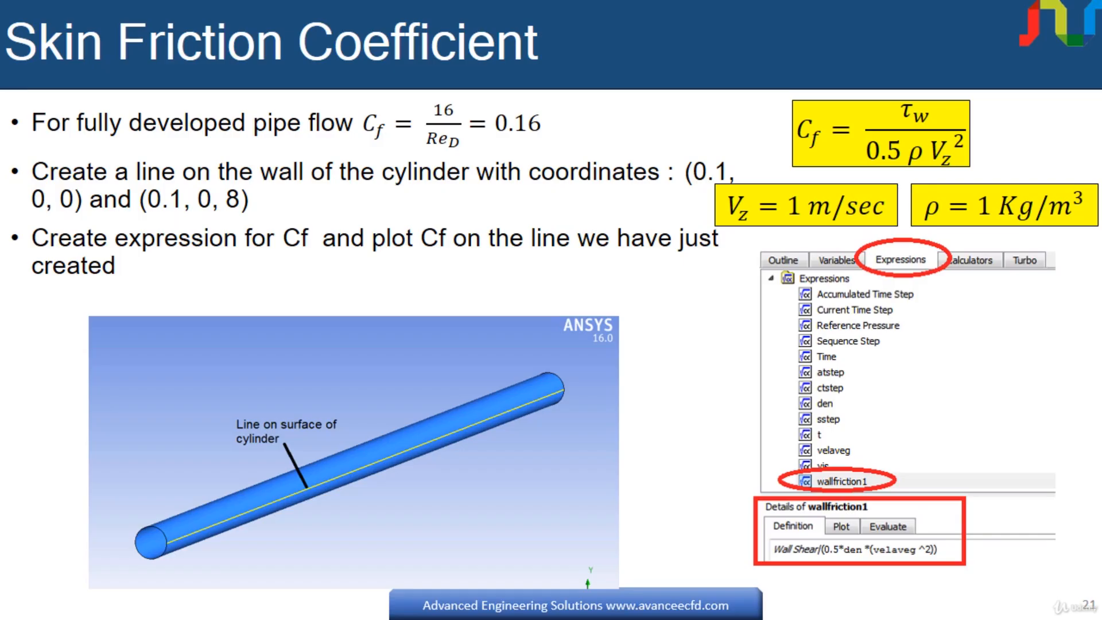
click(483, 390)
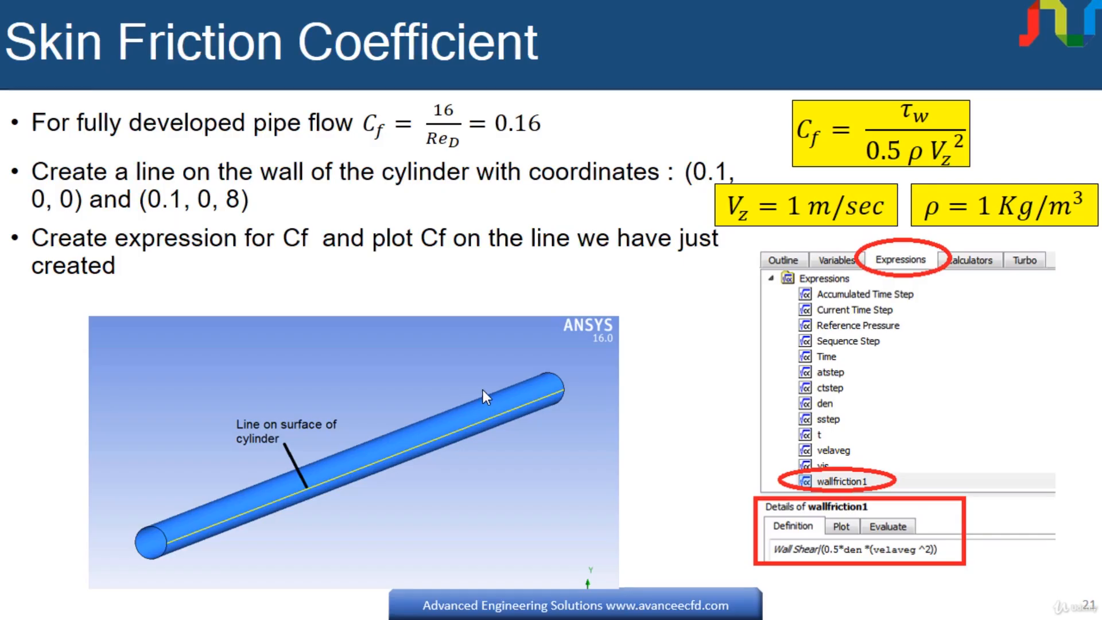